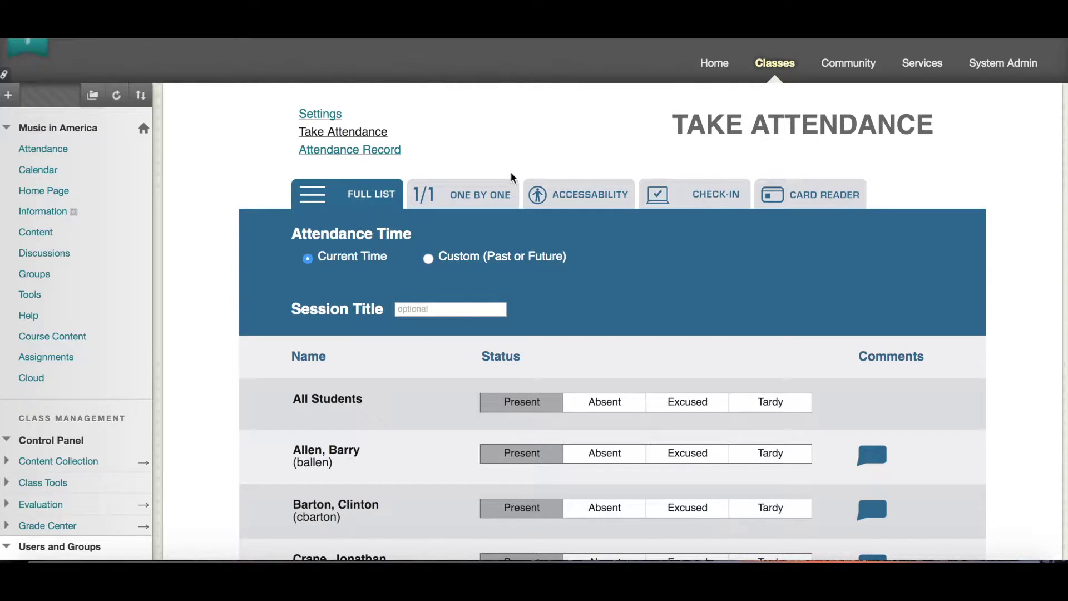
Step: Look through the One by One, Accessibility, Check-In and Card Reader attendance modes and return to the Full List
{"action": "left_click", "coordinate": [502, 194]}
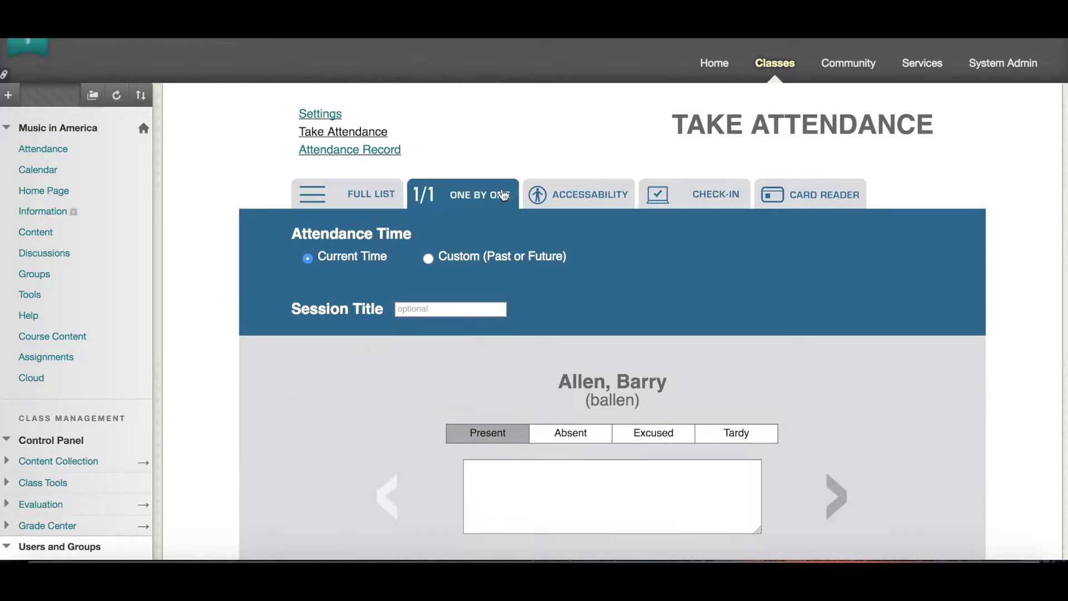
{"action": "left_click", "coordinate": [574, 205]}
{"action": "left_click", "coordinate": [683, 211]}
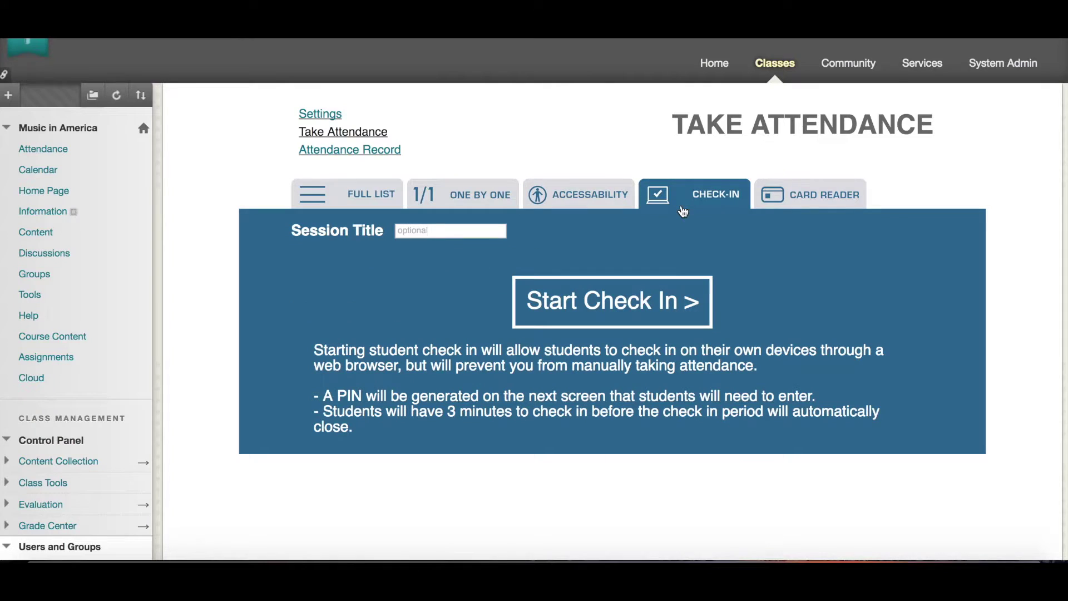
{"action": "left_click", "coordinate": [785, 208]}
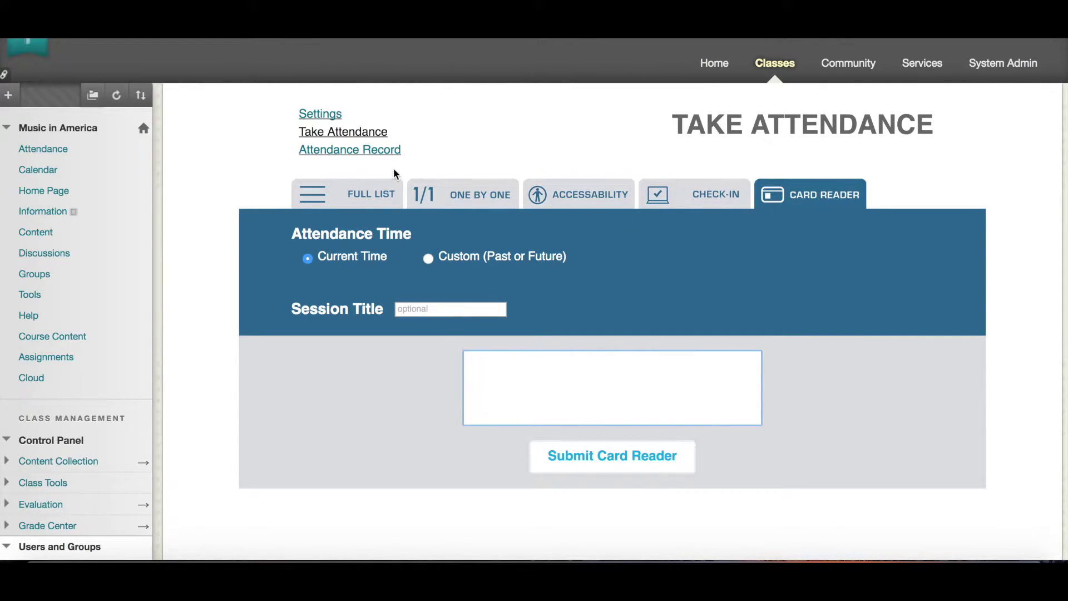
{"action": "left_click", "coordinate": [393, 192]}
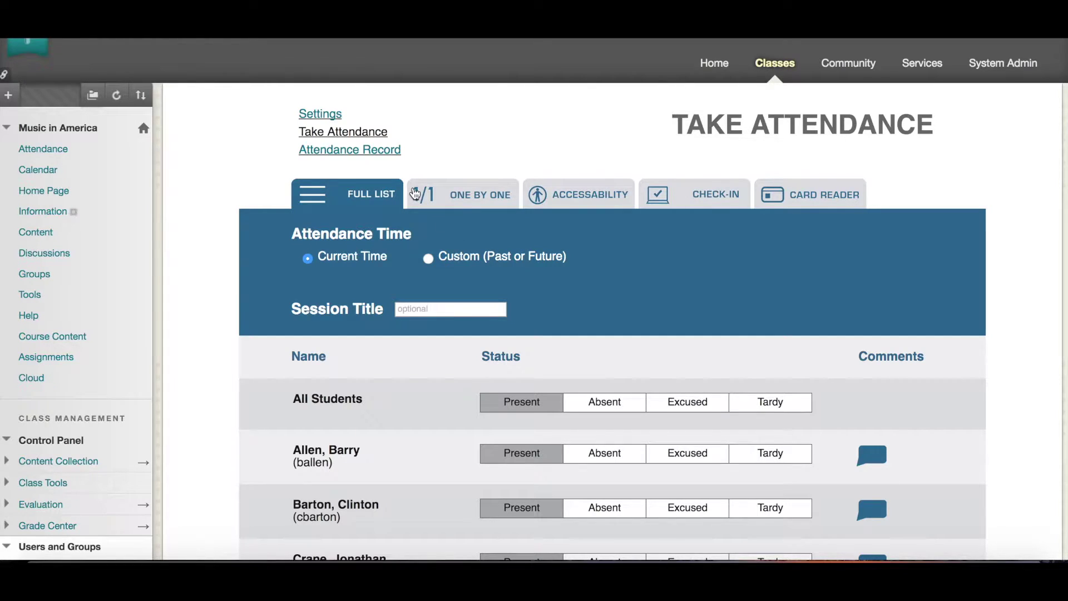
Step: Set the default attendance style to Check In in the attendance settings, save, and return to attendance
{"action": "left_click", "coordinate": [323, 120]}
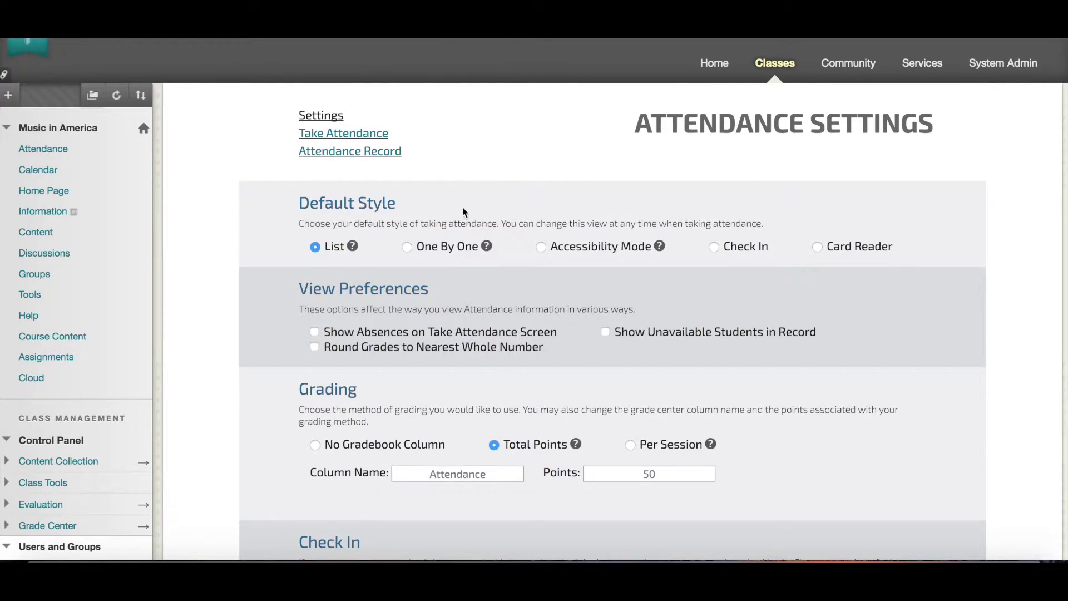
{"action": "left_click", "coordinate": [716, 247]}
{"action": "scroll", "coordinate": [718, 254], "scroll_direction": "down", "scroll_amount": 10}
{"action": "left_click", "coordinate": [901, 496]}
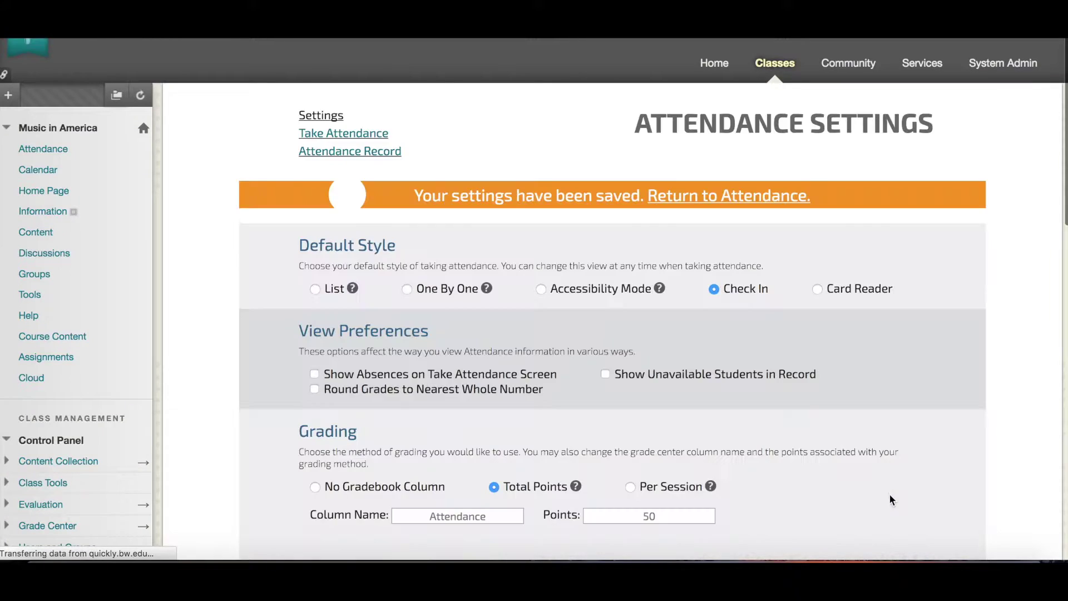
{"action": "left_click", "coordinate": [760, 197]}
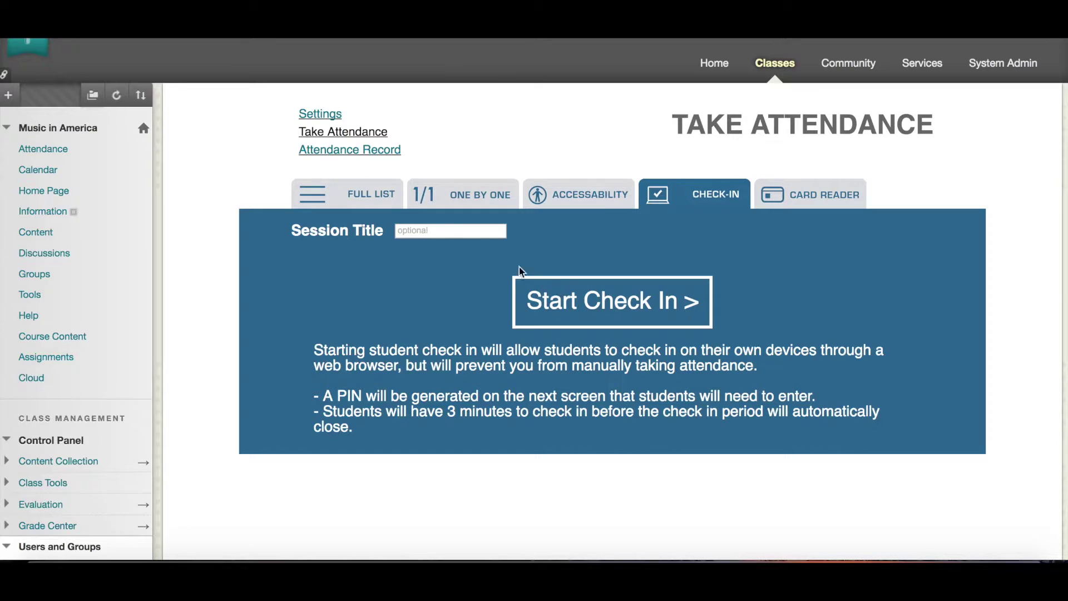
Step: Enable Show Absences on Take Attendance Screen in the attendance view preferences and save the settings
{"action": "left_click", "coordinate": [332, 120]}
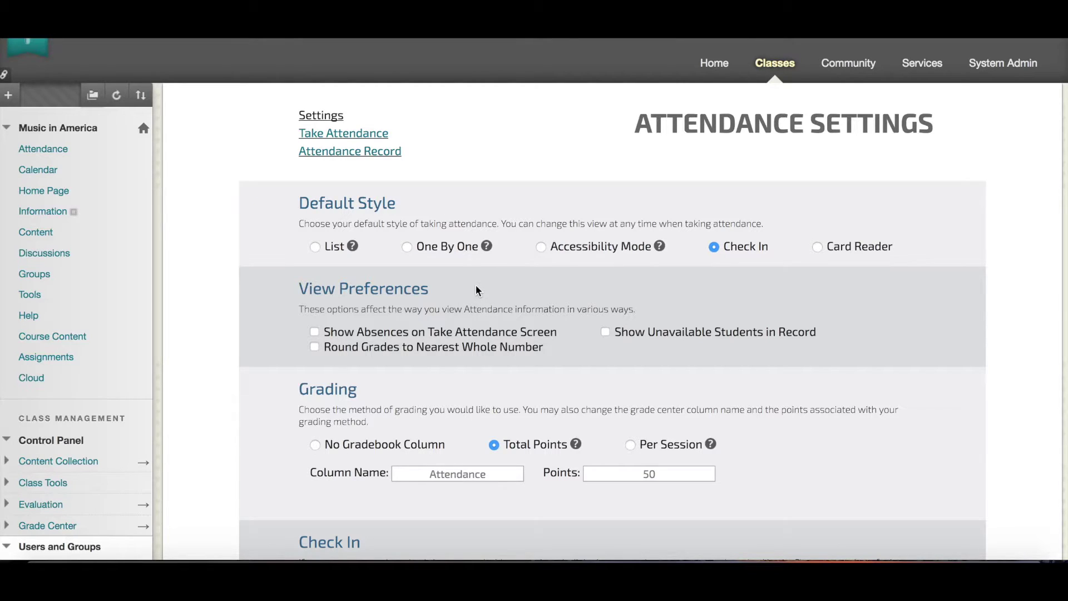
{"action": "left_click", "coordinate": [315, 332]}
{"action": "scroll", "coordinate": [557, 376], "scroll_direction": "down", "scroll_amount": 1}
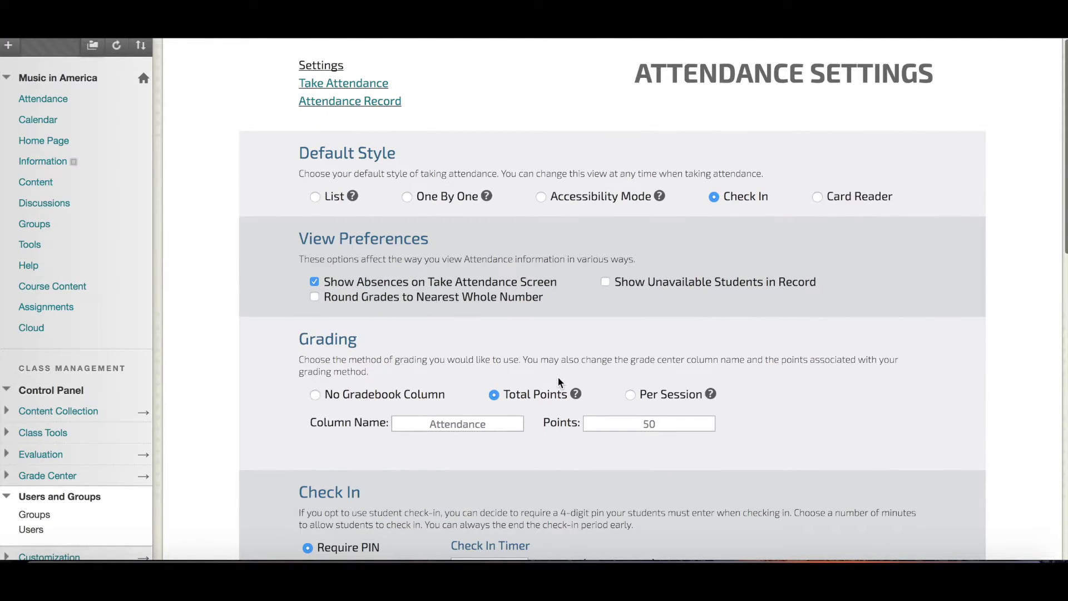
{"action": "scroll", "coordinate": [557, 376], "scroll_direction": "down", "scroll_amount": 12}
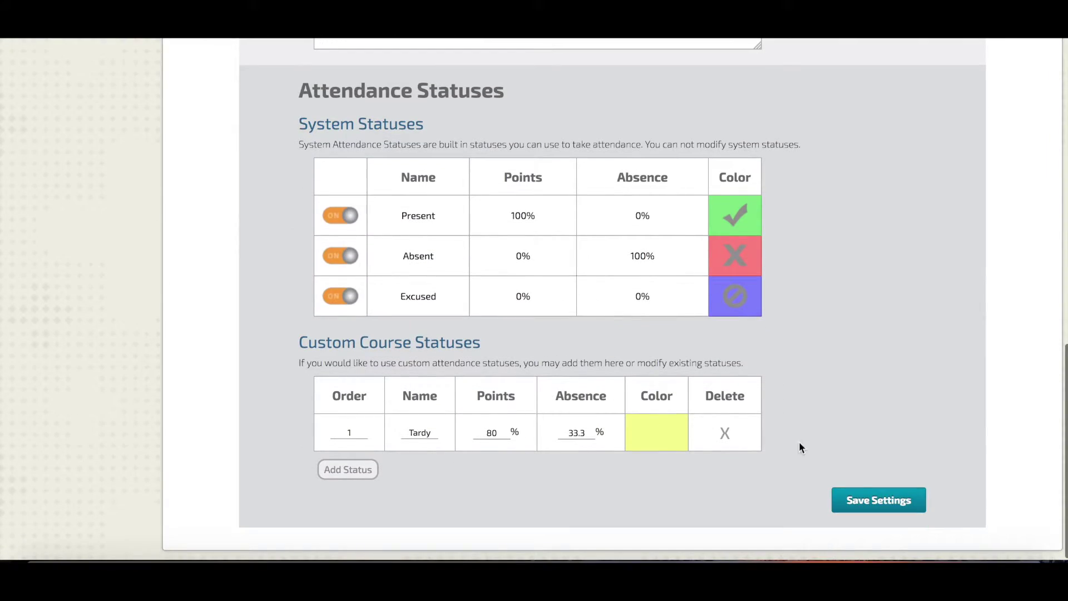
{"action": "left_click", "coordinate": [874, 501]}
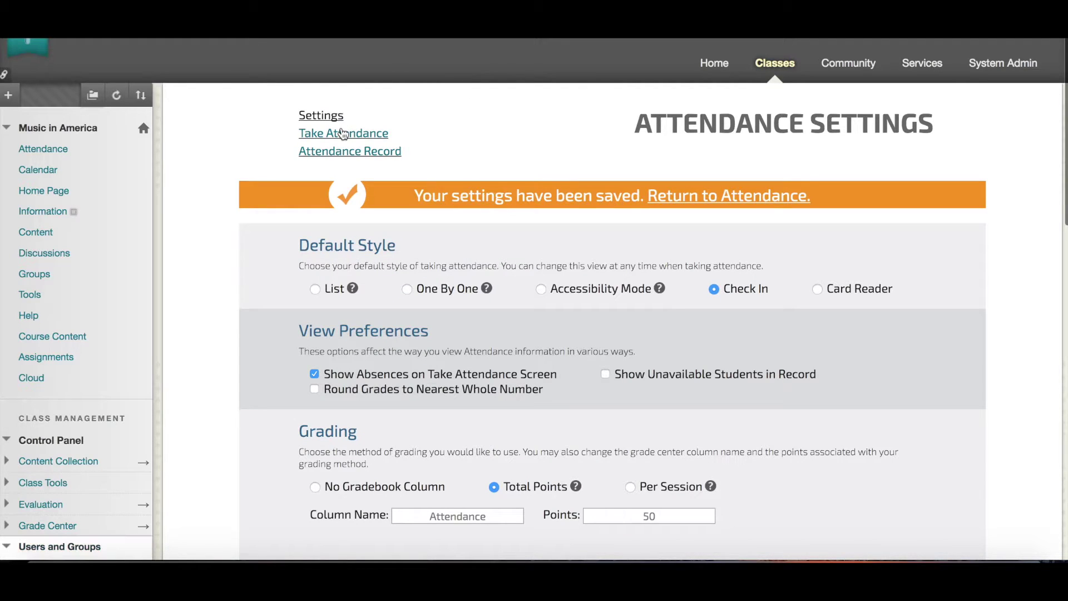
Step: Return to Take Attendance and examine the absence counts beside the student names in the Full List
{"action": "left_click", "coordinate": [342, 135]}
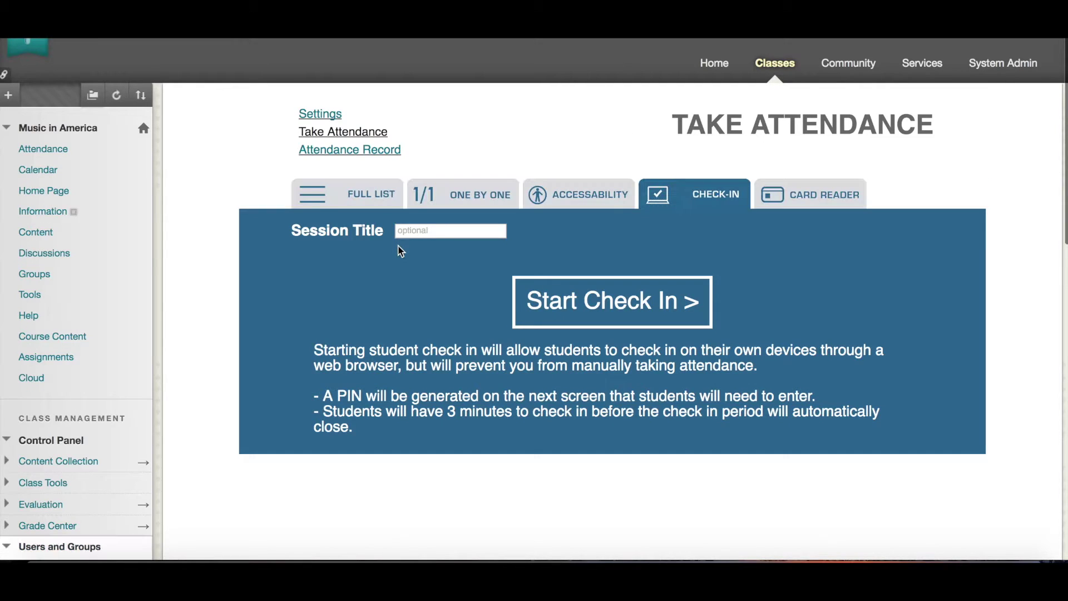
{"action": "scroll", "coordinate": [402, 270], "scroll_direction": "down", "scroll_amount": 5}
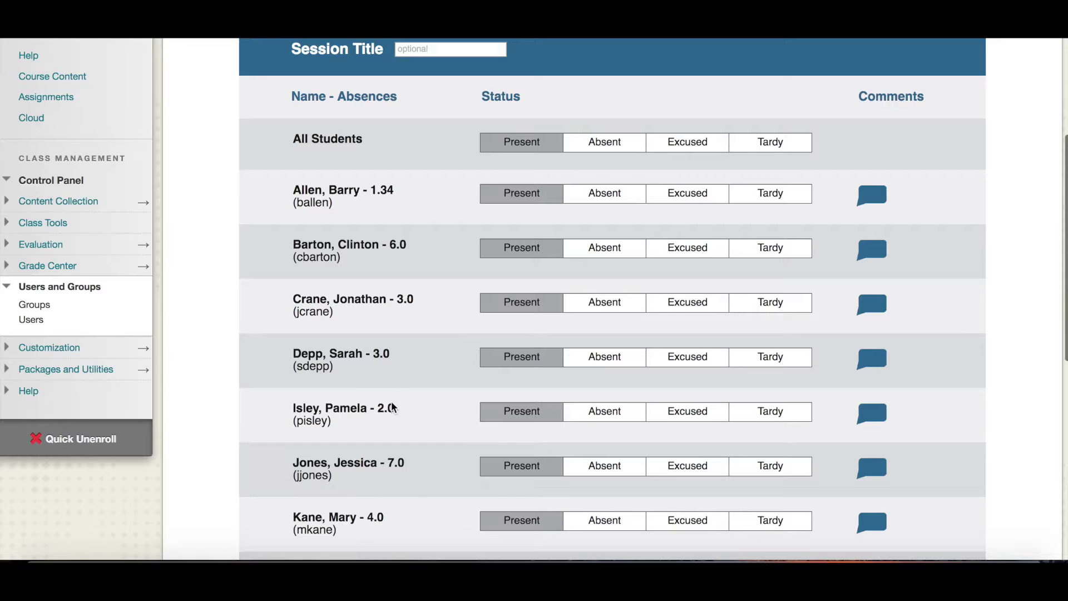
{"action": "scroll", "coordinate": [389, 469], "scroll_direction": "down", "scroll_amount": 1}
{"action": "scroll", "coordinate": [388, 469], "scroll_direction": "down", "scroll_amount": 4}
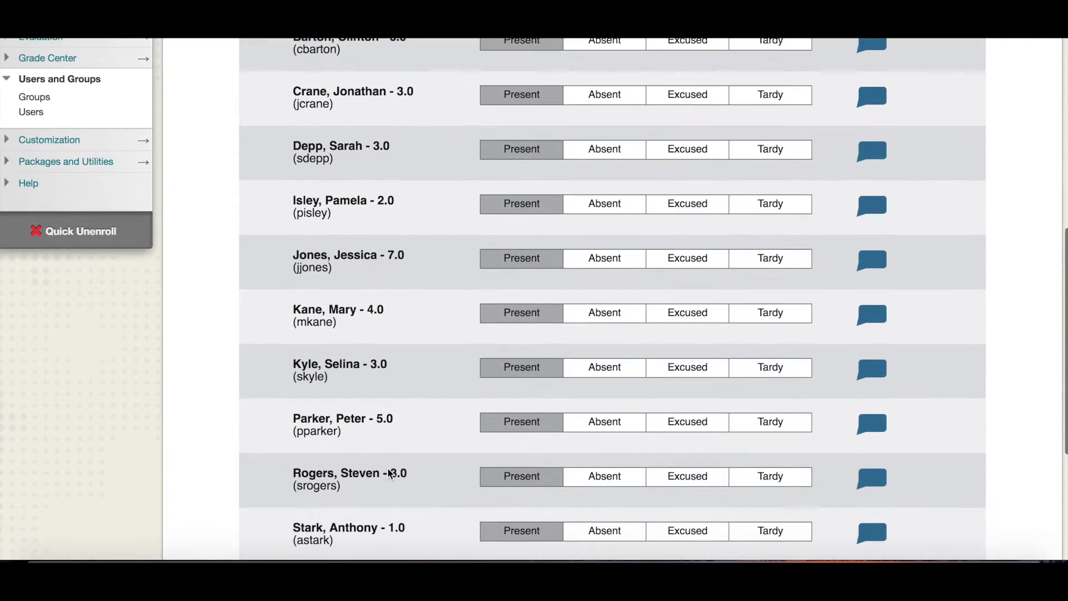
{"action": "scroll", "coordinate": [412, 419], "scroll_direction": "up", "scroll_amount": 8}
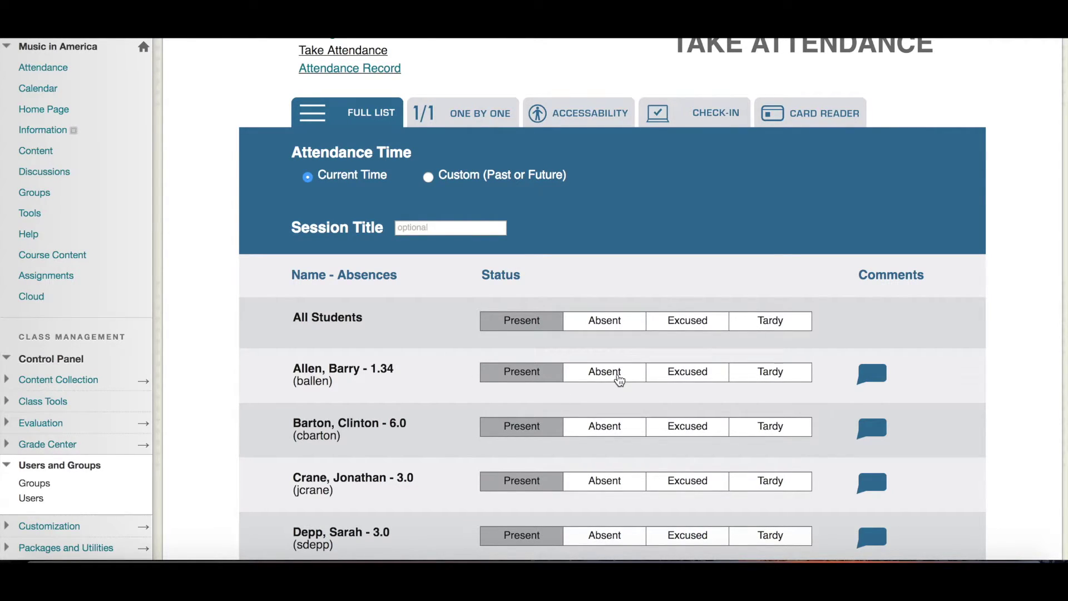
{"action": "scroll", "coordinate": [619, 380], "scroll_direction": "up", "scroll_amount": 3}
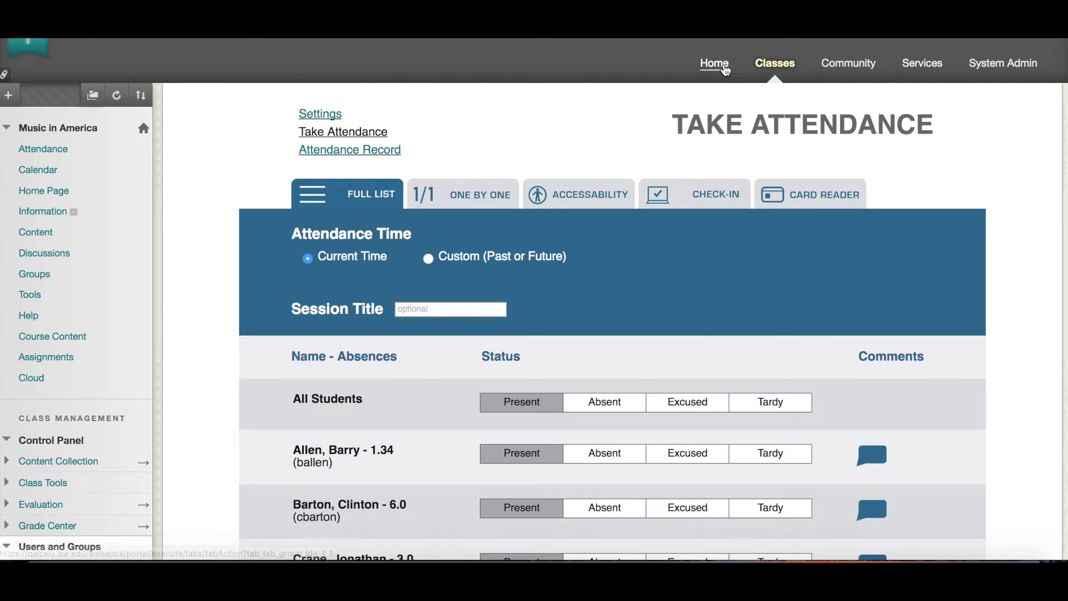
Step: Go from the home page to the Intro to Physics Merged course and open its attendance tool
{"action": "left_click", "coordinate": [725, 68]}
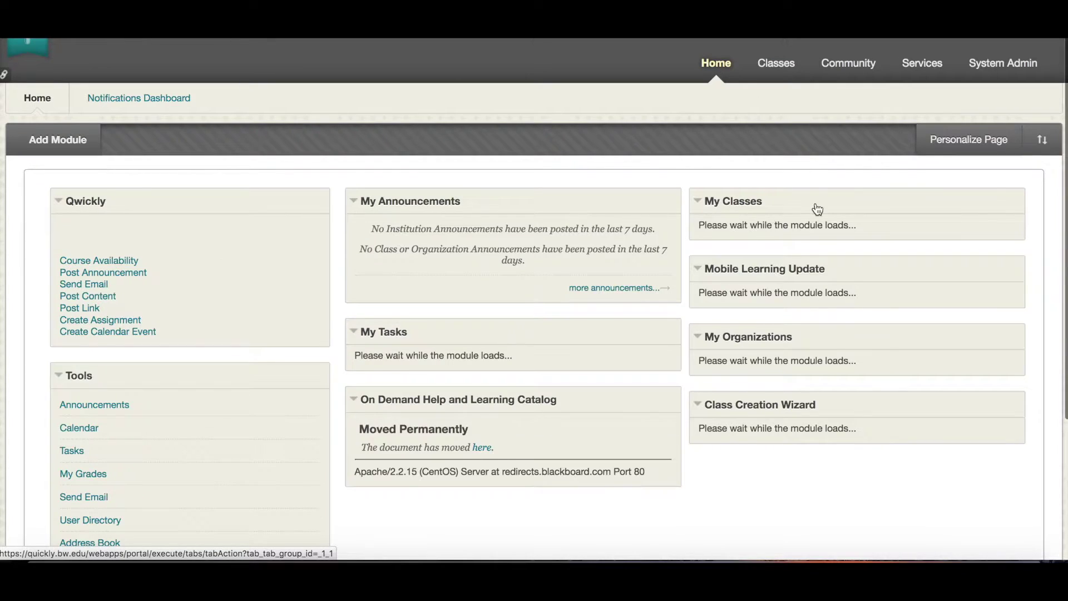
{"action": "scroll", "coordinate": [824, 282], "scroll_direction": "down", "scroll_amount": 3}
{"action": "scroll", "coordinate": [825, 282], "scroll_direction": "down", "scroll_amount": 5}
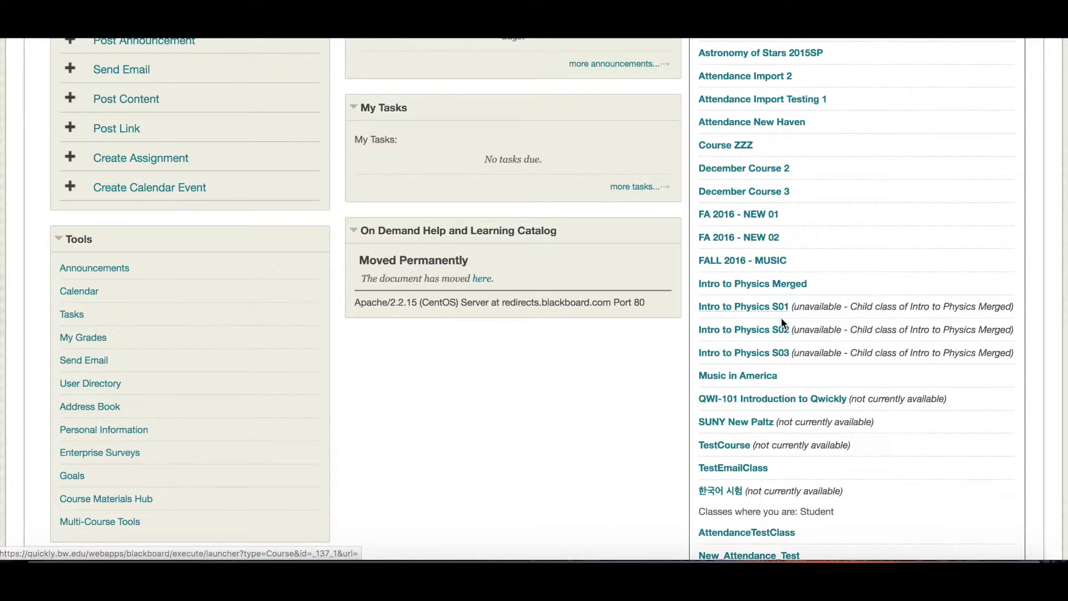
{"action": "left_click", "coordinate": [785, 290]}
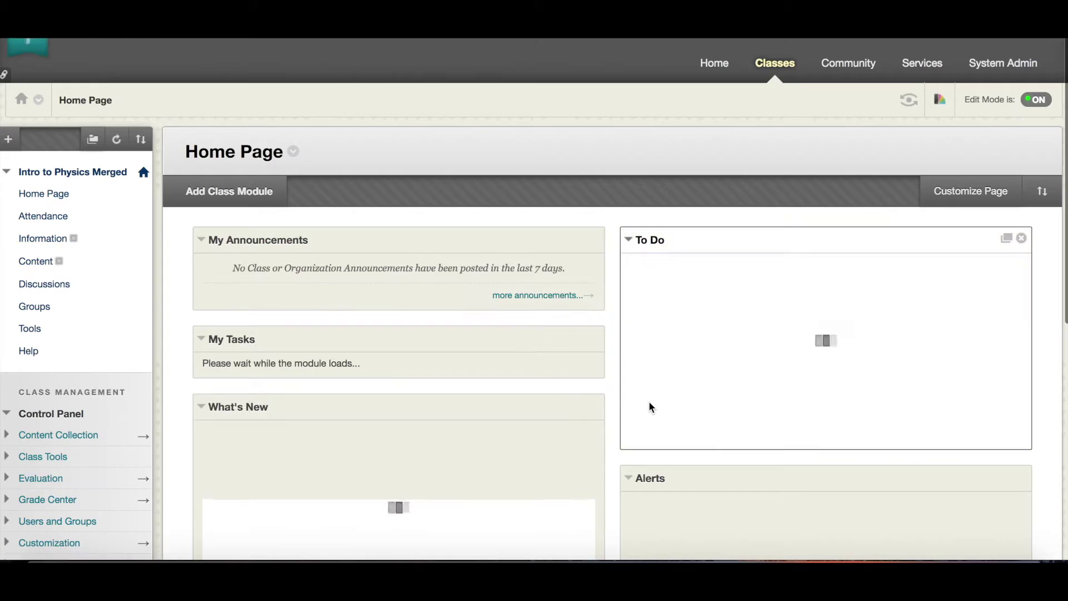
{"action": "left_click", "coordinate": [64, 216]}
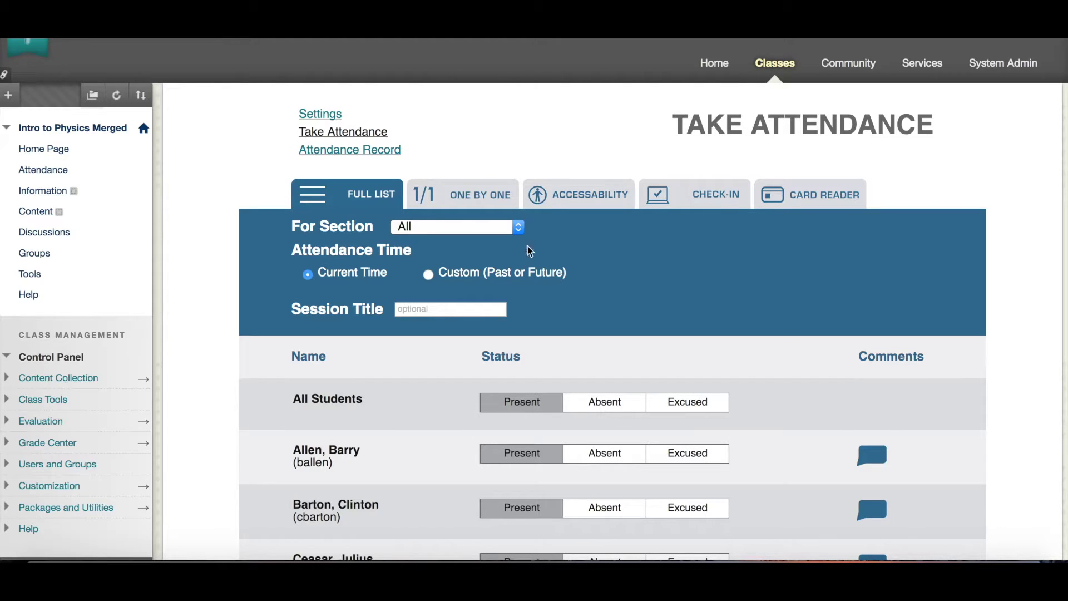
Step: Examine the full student list for all sections of the merged course
{"action": "scroll", "coordinate": [545, 313], "scroll_direction": "down", "scroll_amount": 5}
{"action": "scroll", "coordinate": [545, 313], "scroll_direction": "down", "scroll_amount": 14}
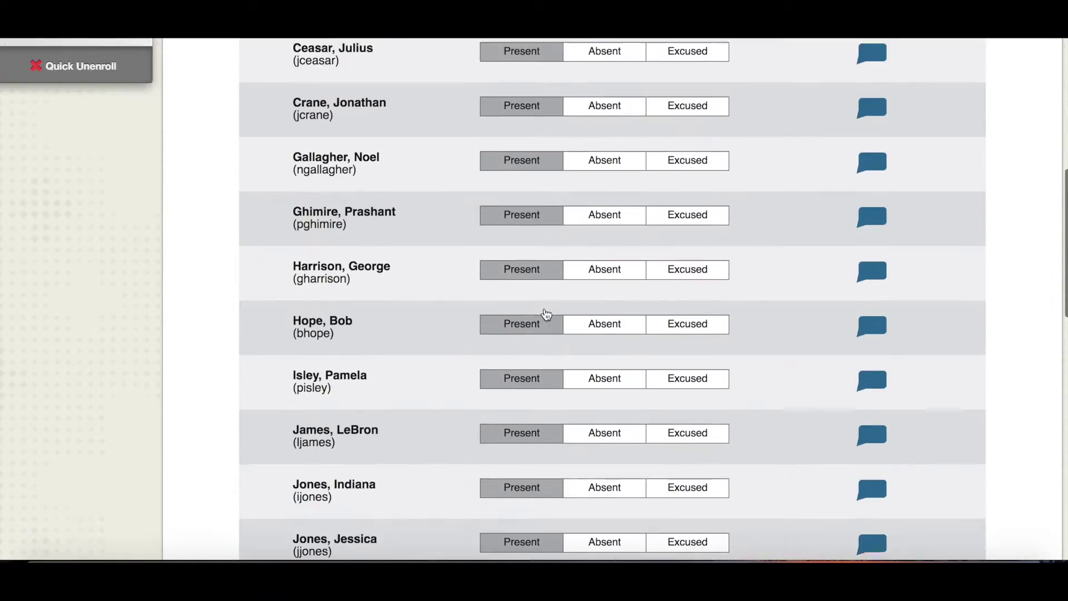
{"action": "scroll", "coordinate": [547, 313], "scroll_direction": "down", "scroll_amount": 4}
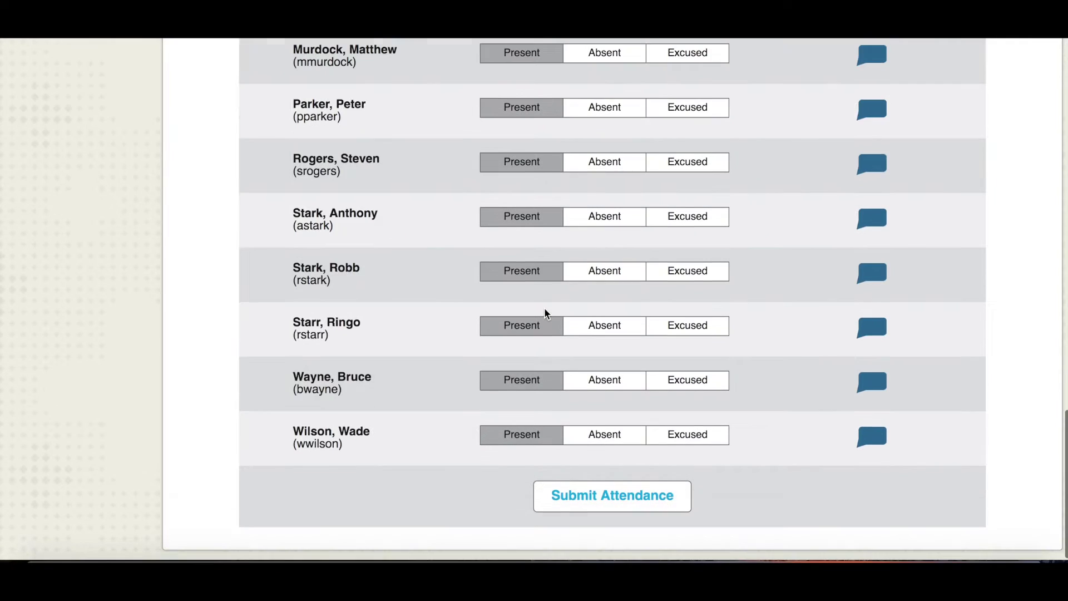
{"action": "scroll", "coordinate": [545, 313], "scroll_direction": "up", "scroll_amount": 20}
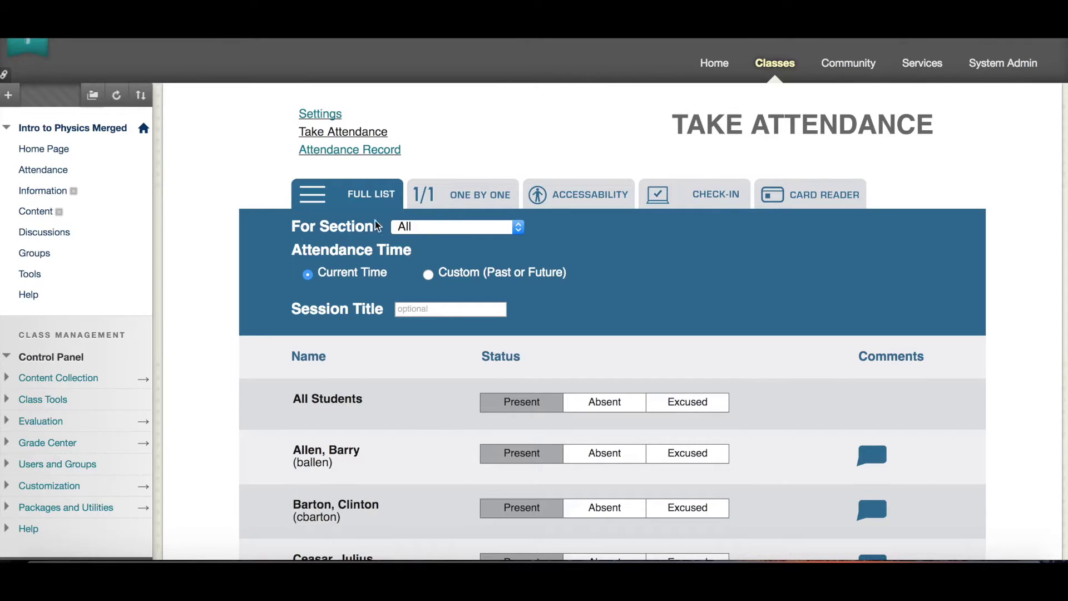
Step: Filter the attendance list to section Intro to Physics S01 and look through its students
{"action": "left_click", "coordinate": [430, 228]}
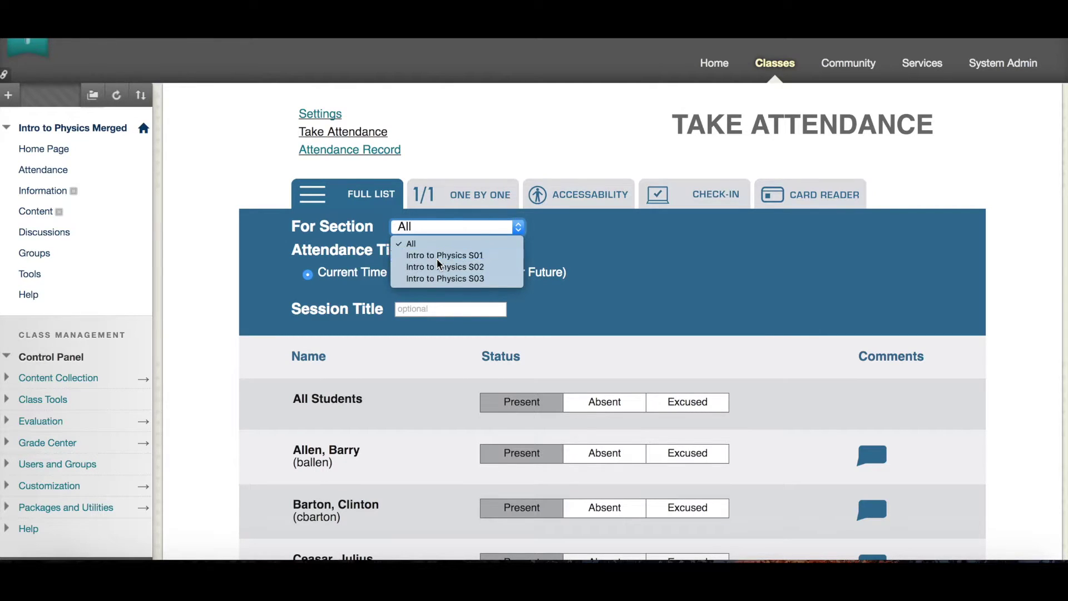
{"action": "left_click", "coordinate": [440, 260]}
{"action": "scroll", "coordinate": [463, 267], "scroll_direction": "down", "scroll_amount": 8}
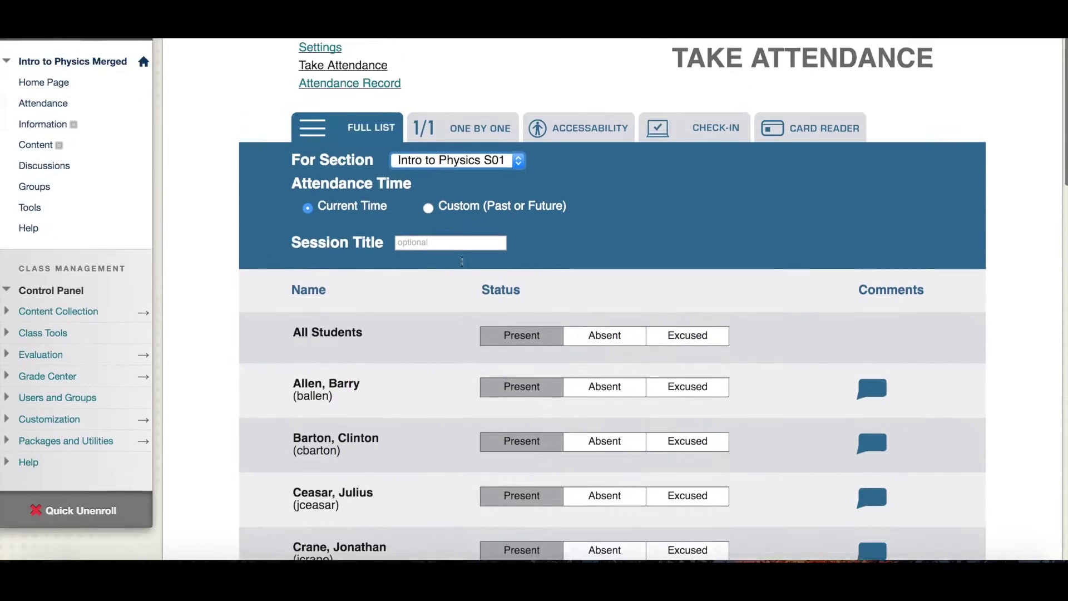
{"action": "scroll", "coordinate": [463, 267], "scroll_direction": "up", "scroll_amount": 3}
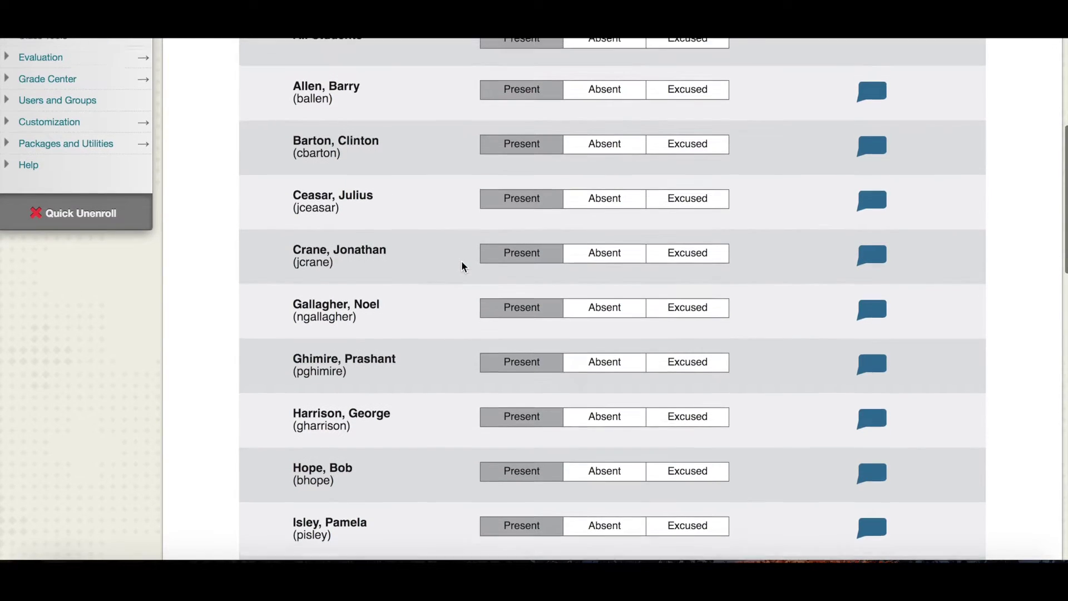
{"action": "scroll", "coordinate": [463, 266], "scroll_direction": "up", "scroll_amount": 3}
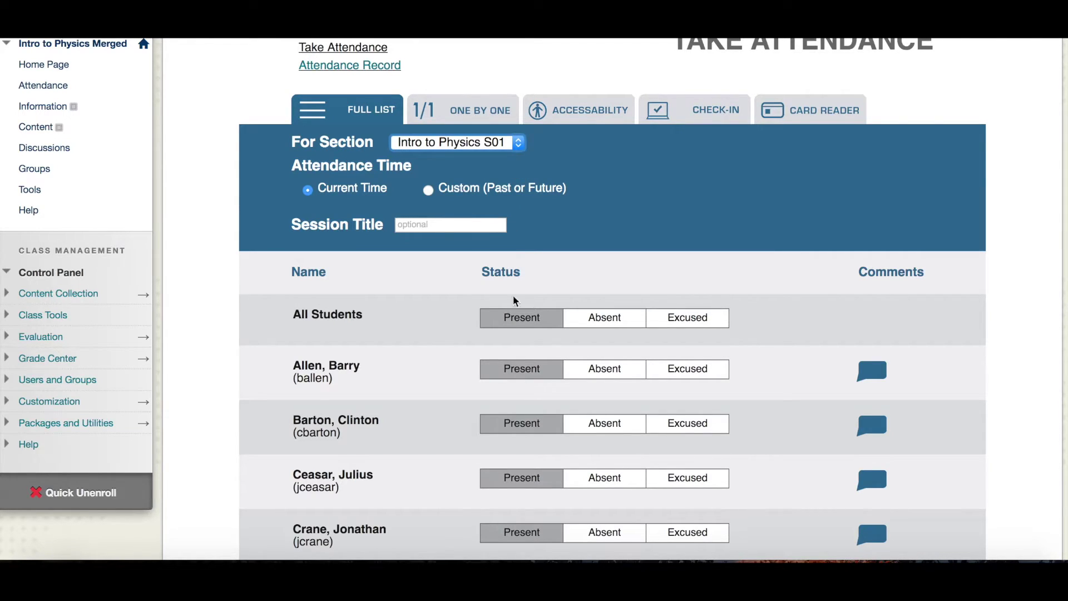
Step: Switch the attendance list to section Intro to Physics S03 and look through its students
{"action": "left_click", "coordinate": [479, 143]}
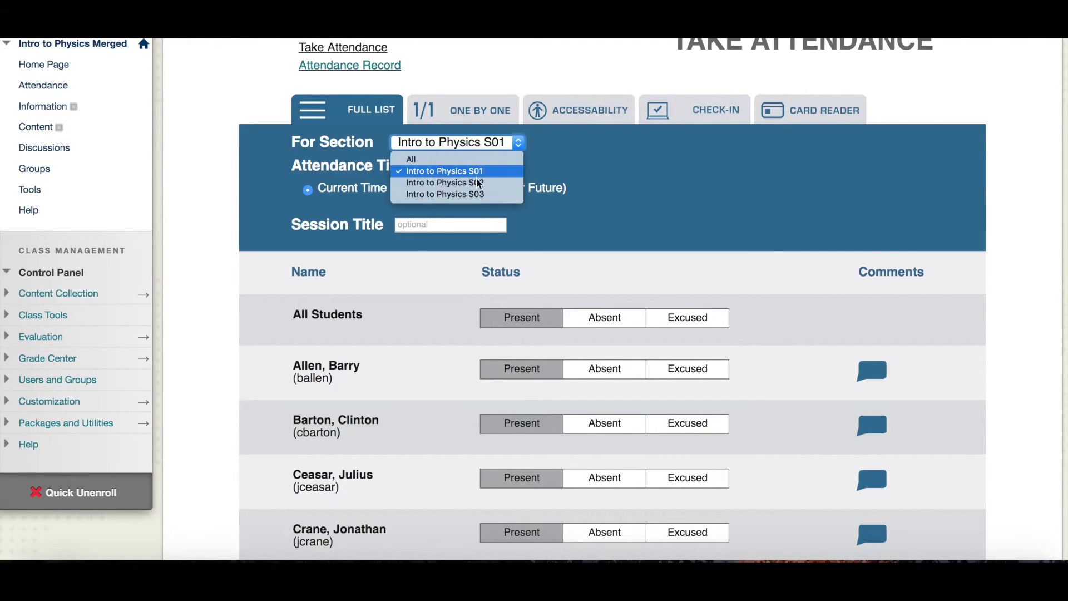
{"action": "left_click", "coordinate": [476, 195]}
{"action": "scroll", "coordinate": [460, 377], "scroll_direction": "down", "scroll_amount": 5}
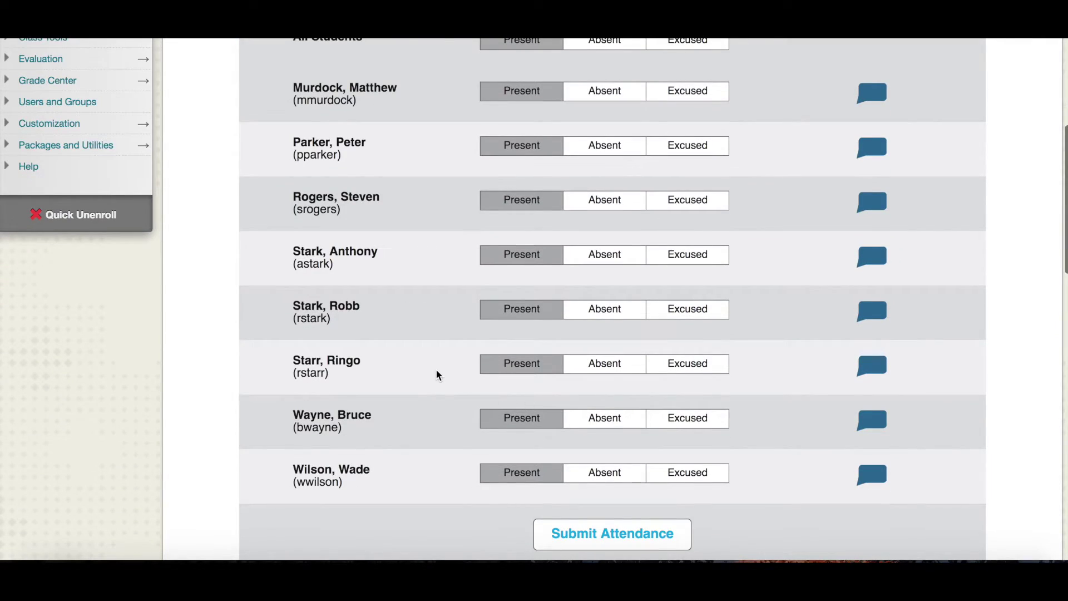
{"action": "scroll", "coordinate": [436, 374], "scroll_direction": "up", "scroll_amount": 3}
{"action": "scroll", "coordinate": [382, 241], "scroll_direction": "up", "scroll_amount": 2}
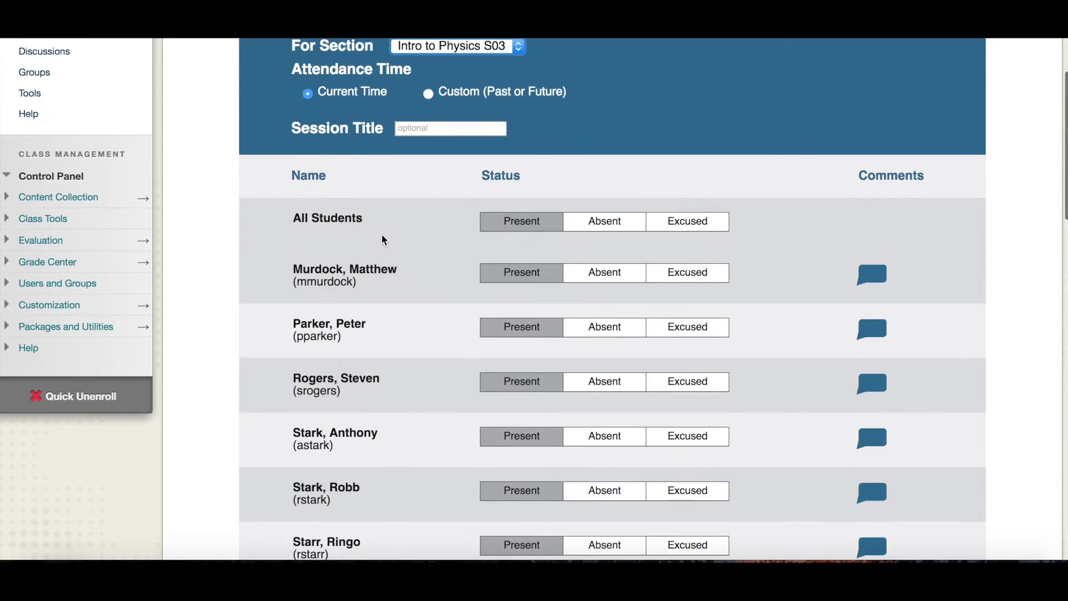
Step: Set the attendance section back to Intro to Physics S01 and check its roster
{"action": "left_click", "coordinate": [430, 102]}
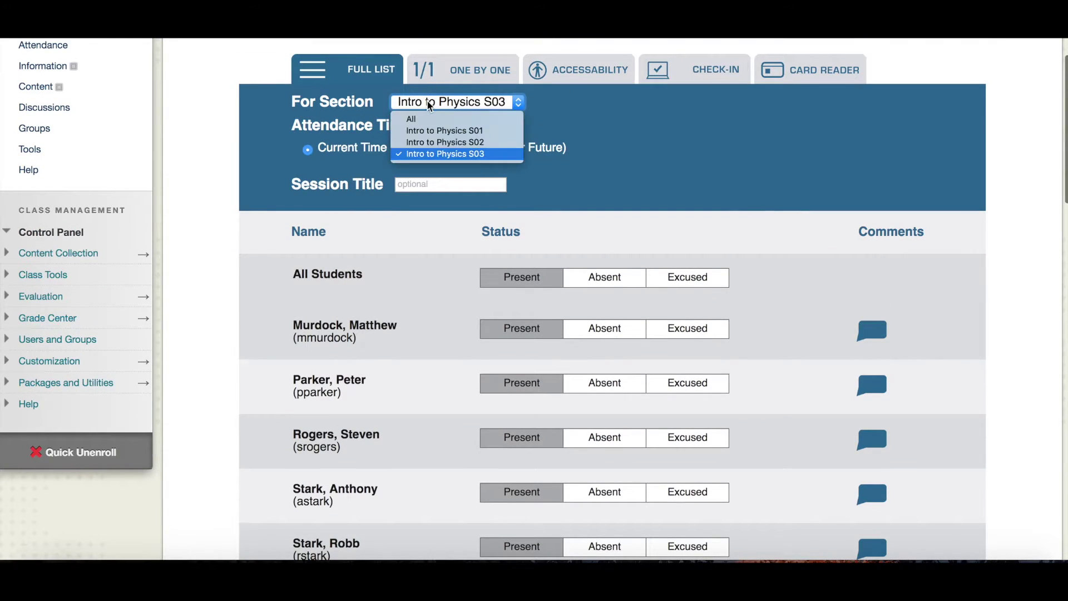
{"action": "left_click", "coordinate": [439, 132]}
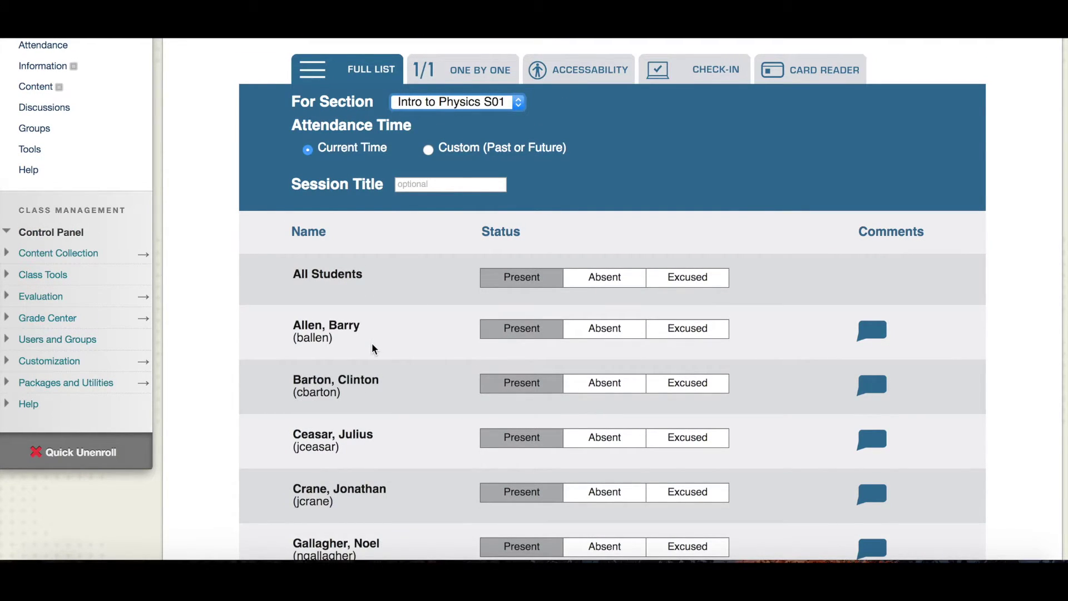
{"action": "scroll", "coordinate": [374, 349], "scroll_direction": "down", "scroll_amount": 4}
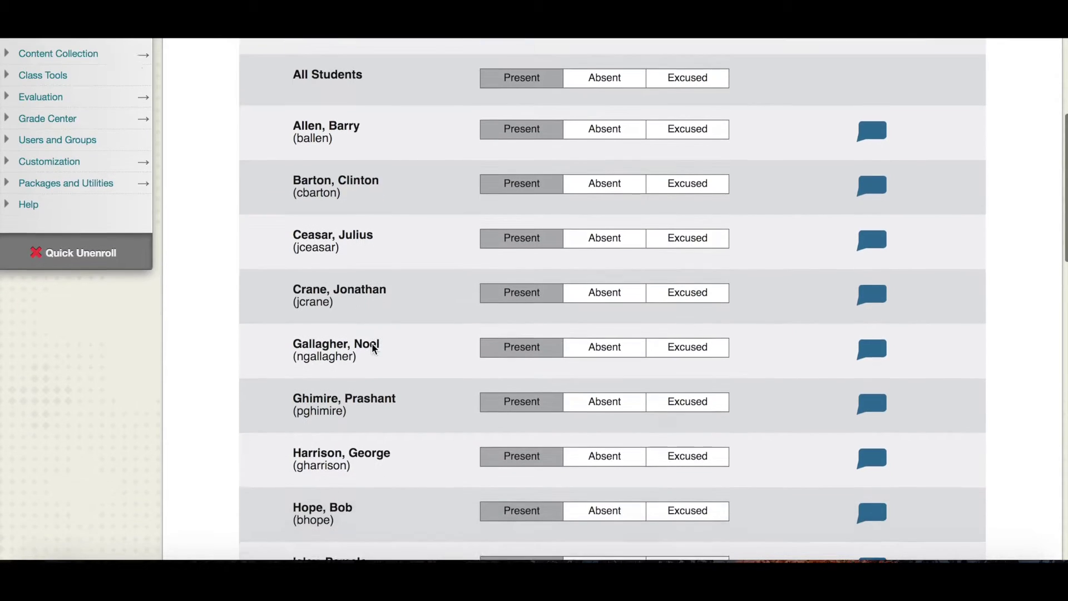
{"action": "scroll", "coordinate": [374, 349], "scroll_direction": "up", "scroll_amount": 5}
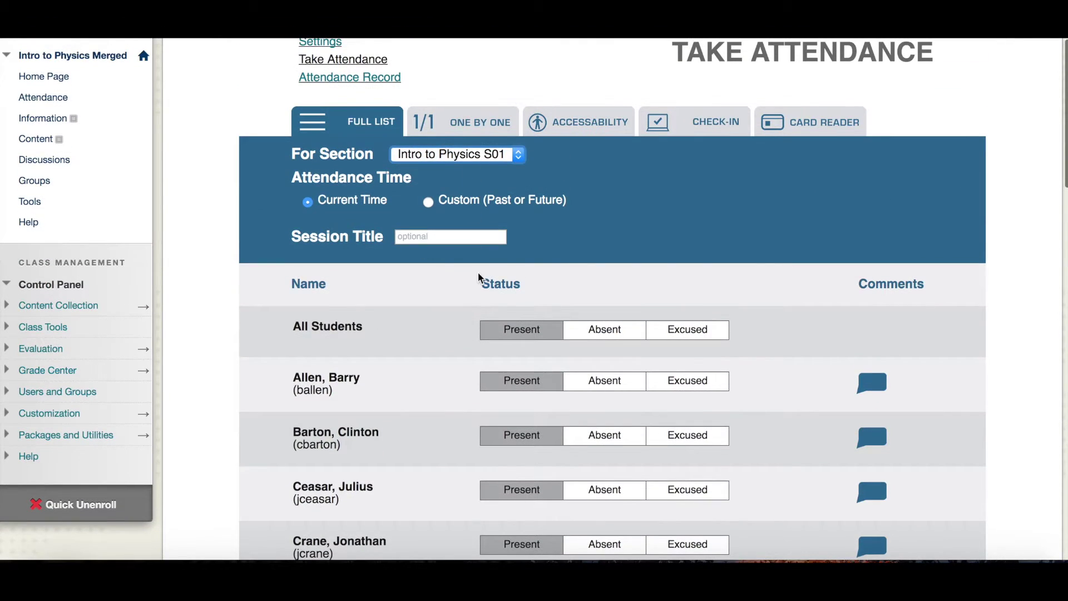
Step: Set a custom attendance time for the session, dated 2016/09/19 with the hour set to 9
{"action": "left_click", "coordinate": [430, 203]}
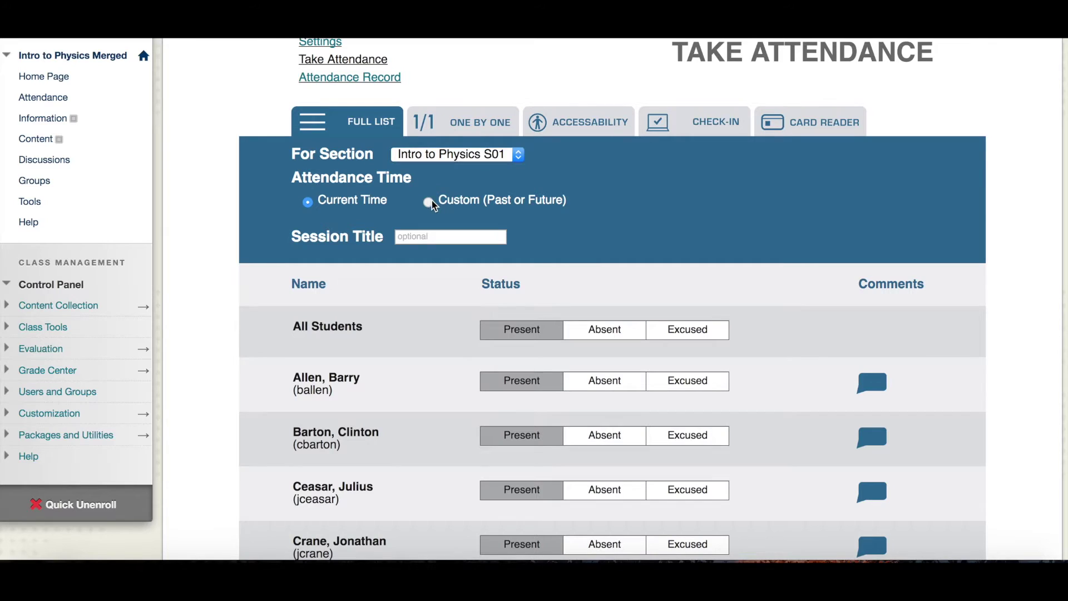
{"action": "left_click", "coordinate": [639, 204]}
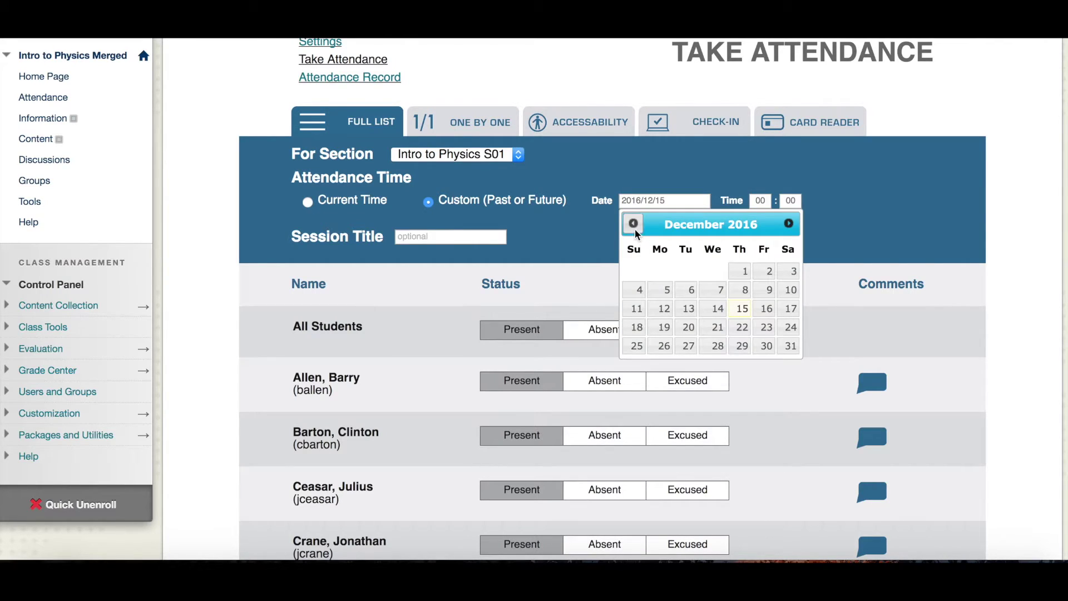
{"action": "left_click", "coordinate": [634, 225]}
{"action": "left_click", "coordinate": [634, 225]}
{"action": "left_click", "coordinate": [634, 225]}
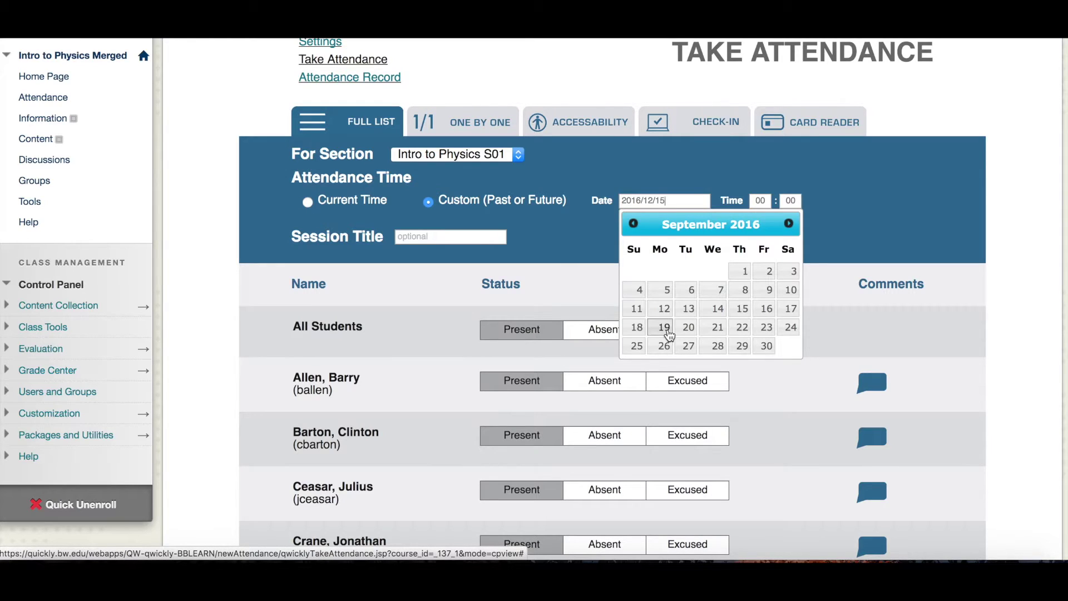
{"action": "left_click", "coordinate": [664, 328]}
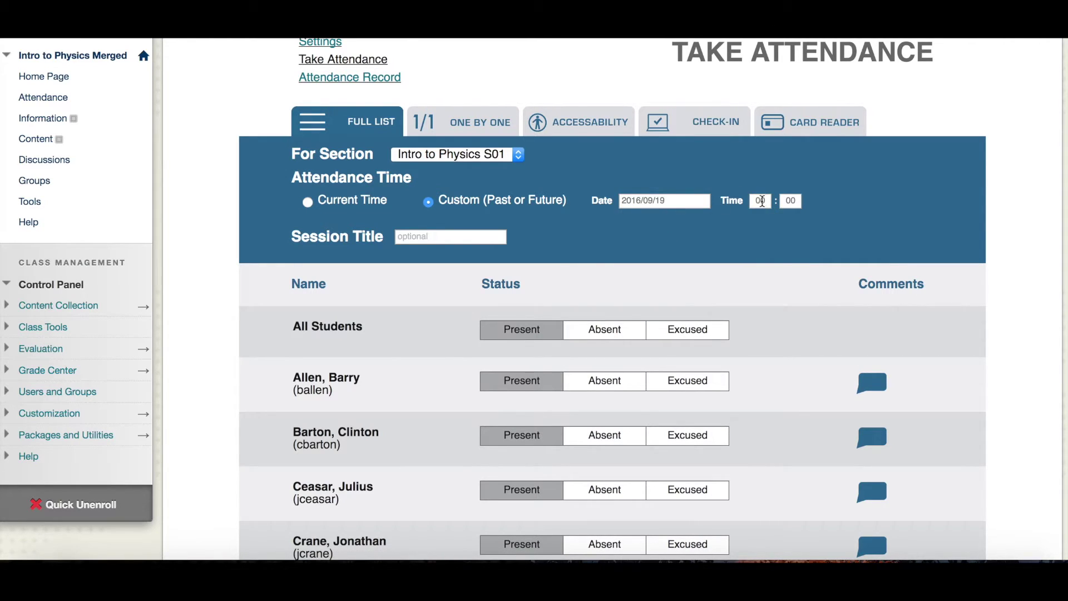
{"action": "double_click", "coordinate": [761, 201]}
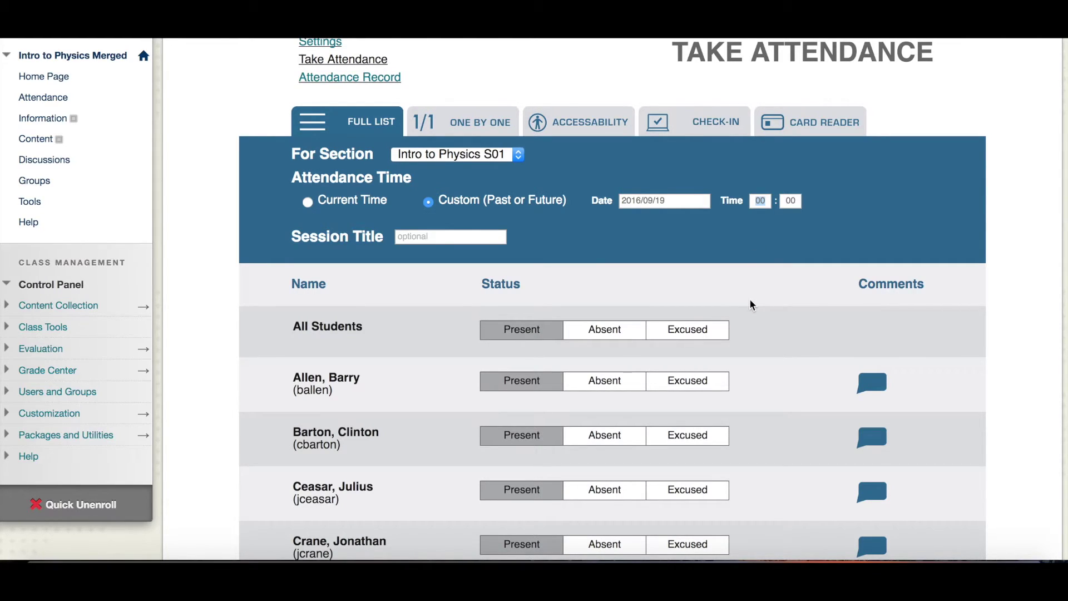
{"action": "type", "text": "9"}
Step: Mark the fourth student in the Intro to Physics S01 list as Absent and submit the attendance
{"action": "scroll", "coordinate": [726, 249], "scroll_direction": "down", "scroll_amount": 5}
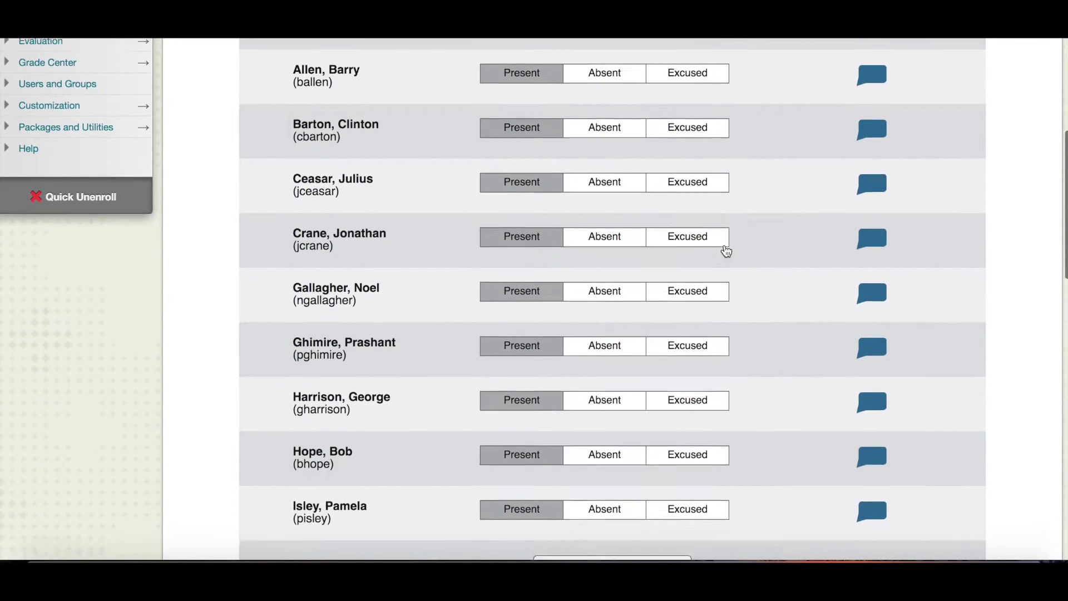
{"action": "left_click", "coordinate": [624, 221]}
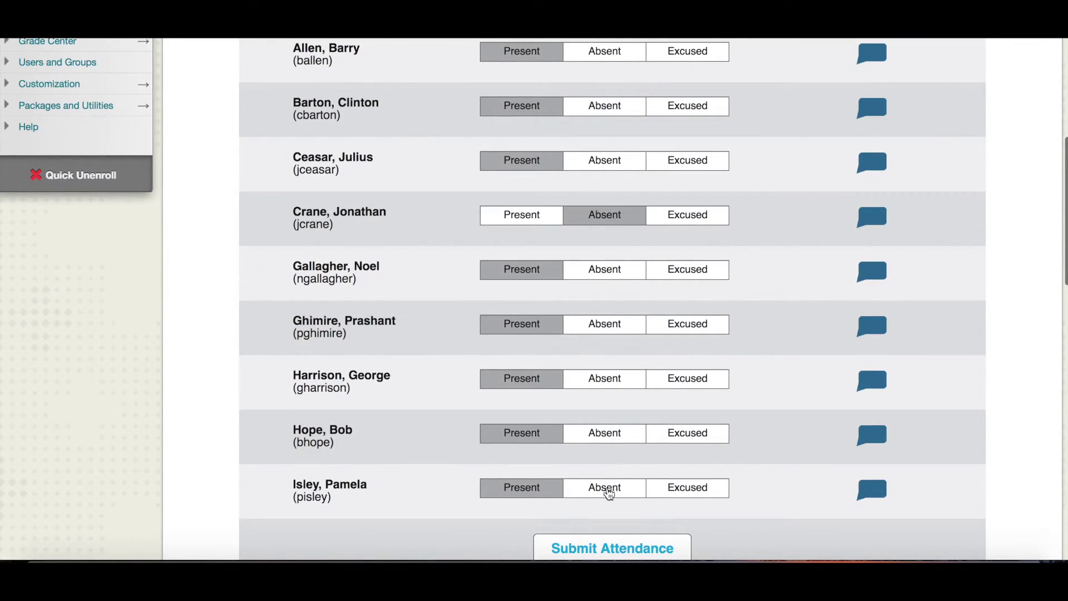
{"action": "left_click", "coordinate": [608, 545]}
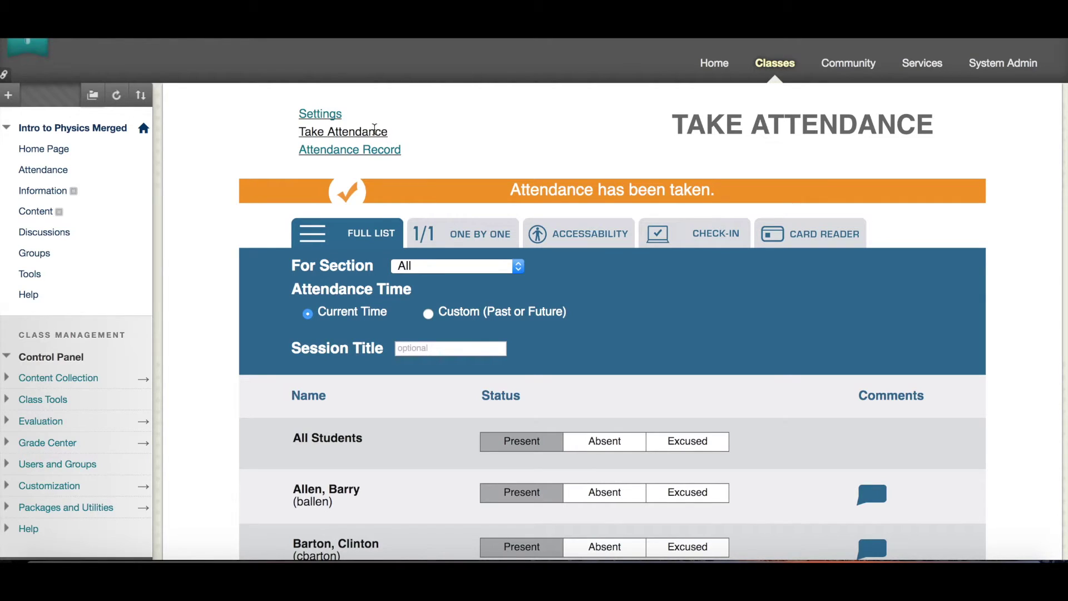
Step: Open the Attendance Record and look through the entries for all sections of the merged course
{"action": "left_click", "coordinate": [370, 150]}
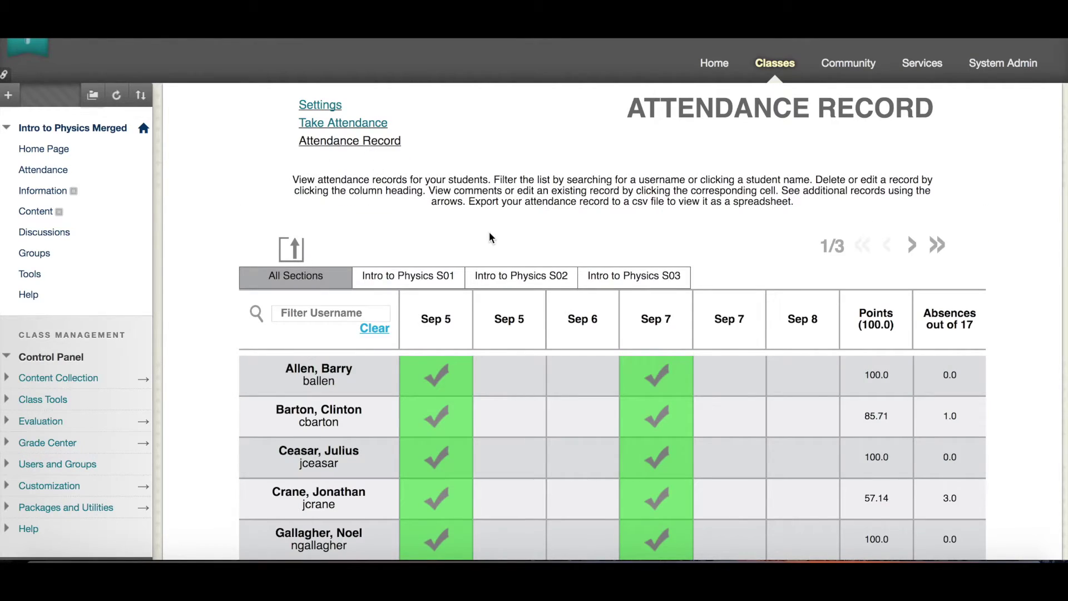
{"action": "scroll", "coordinate": [489, 232], "scroll_direction": "down", "scroll_amount": 2}
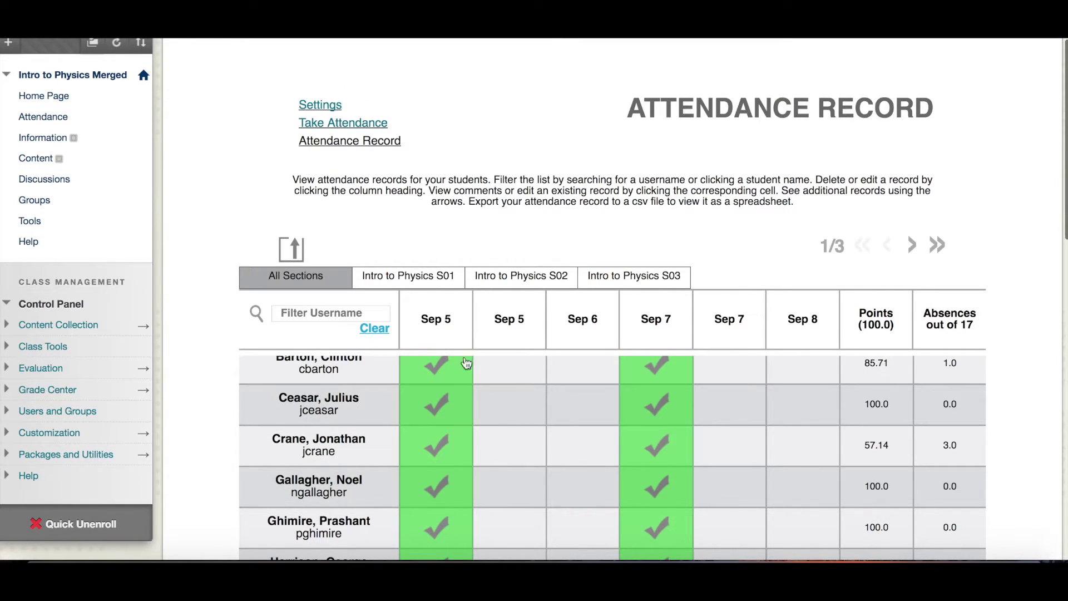
{"action": "scroll", "coordinate": [519, 390], "scroll_direction": "up", "scroll_amount": 2}
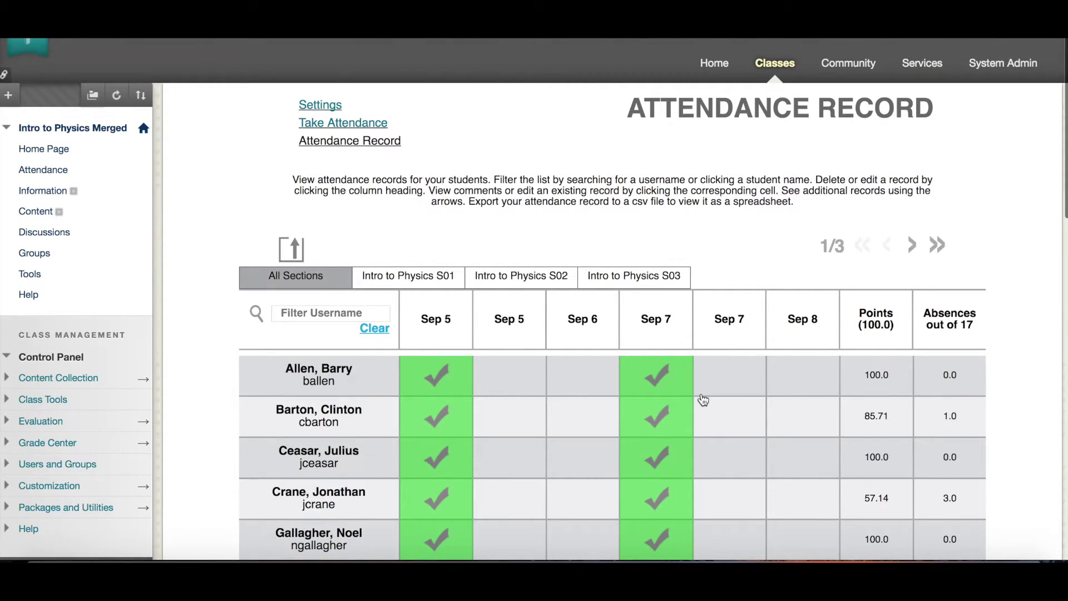
{"action": "scroll", "coordinate": [703, 398], "scroll_direction": "down", "scroll_amount": 10}
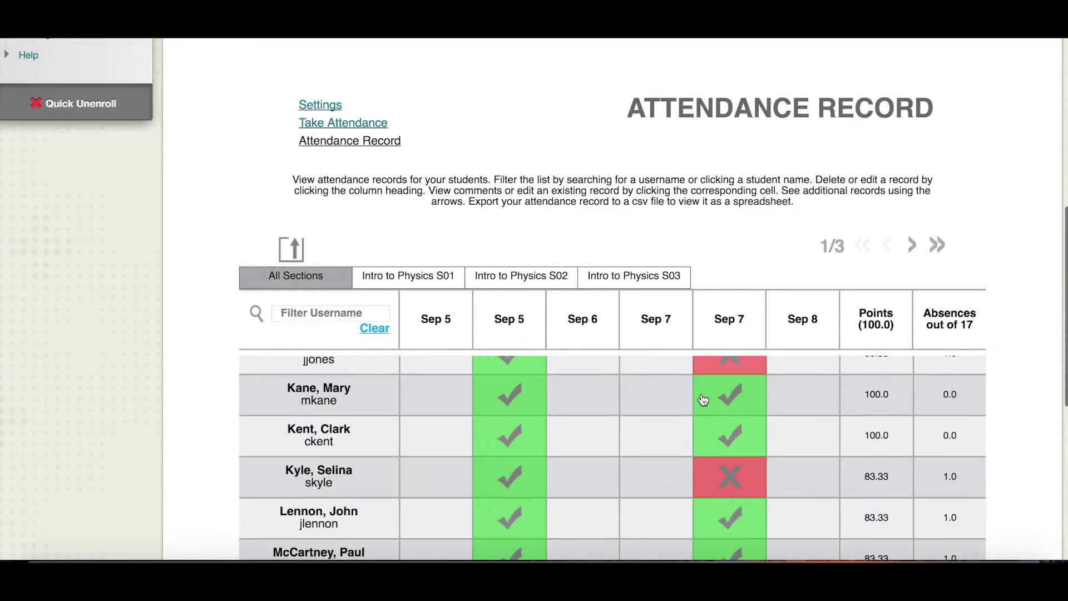
{"action": "scroll", "coordinate": [702, 399], "scroll_direction": "down", "scroll_amount": 10}
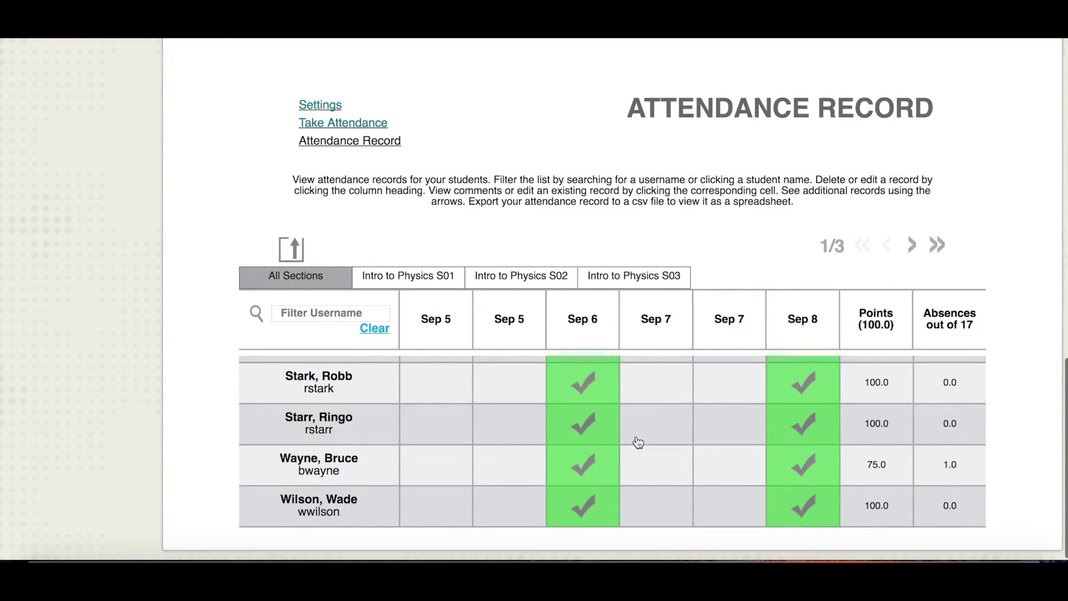
{"action": "scroll", "coordinate": [638, 442], "scroll_direction": "up", "scroll_amount": 15}
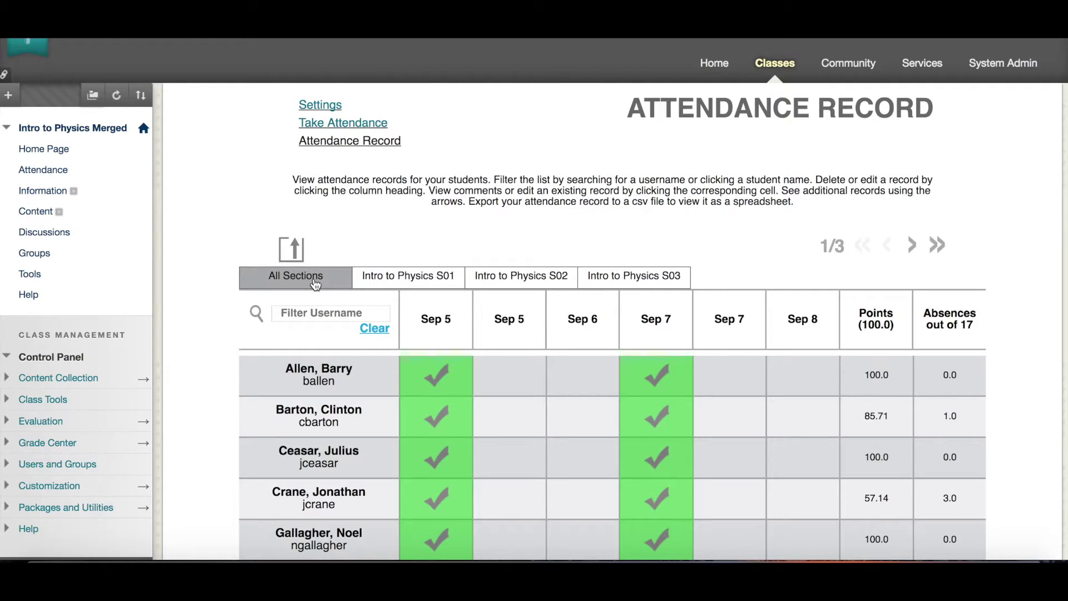
Step: Filter the attendance record to Intro to Physics S01 and review its students' entries
{"action": "left_click", "coordinate": [393, 284]}
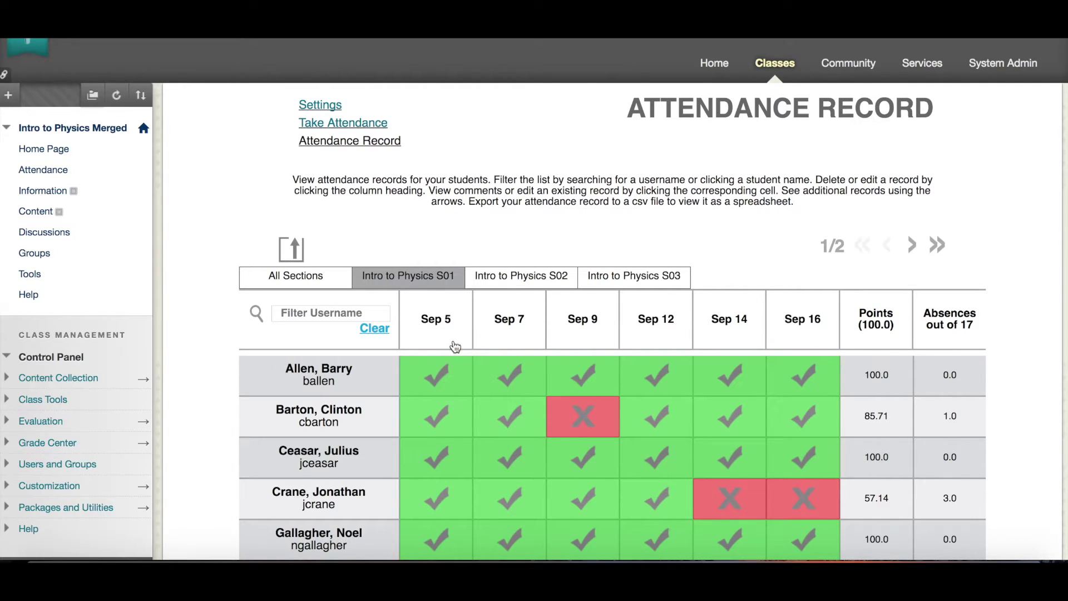
{"action": "scroll", "coordinate": [472, 425], "scroll_direction": "down", "scroll_amount": 4}
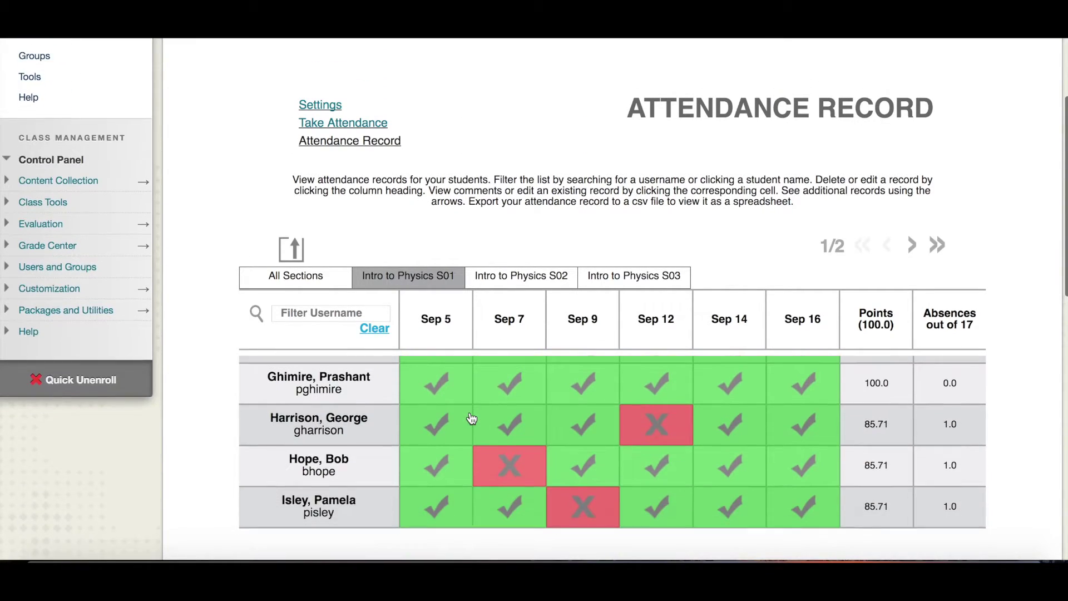
{"action": "scroll", "coordinate": [471, 418], "scroll_direction": "up", "scroll_amount": 2}
{"action": "scroll", "coordinate": [471, 418], "scroll_direction": "up", "scroll_amount": 2}
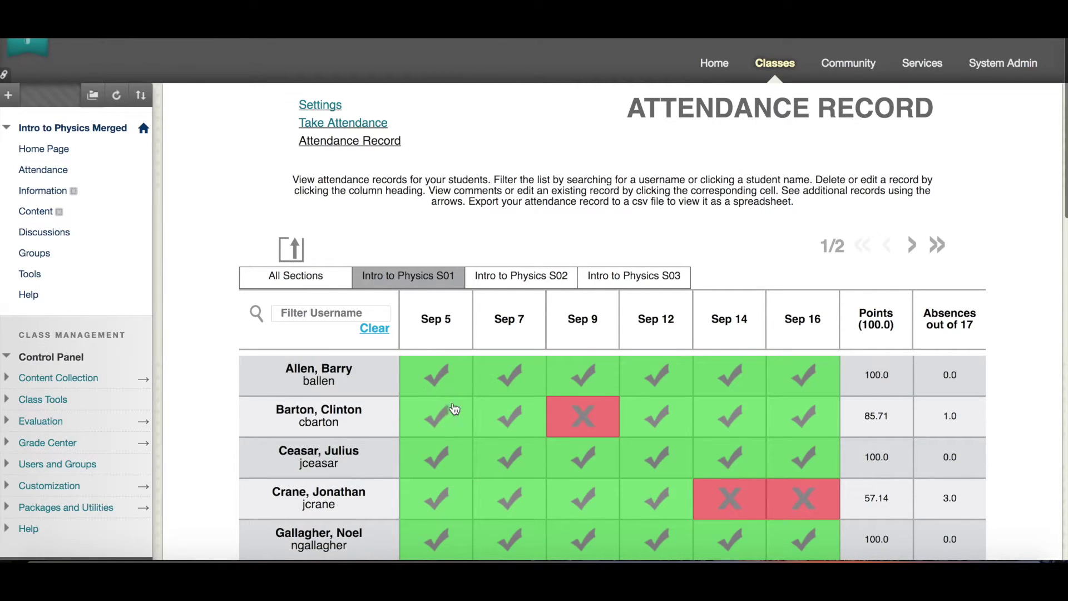
{"action": "scroll", "coordinate": [382, 399], "scroll_direction": "down", "scroll_amount": 4}
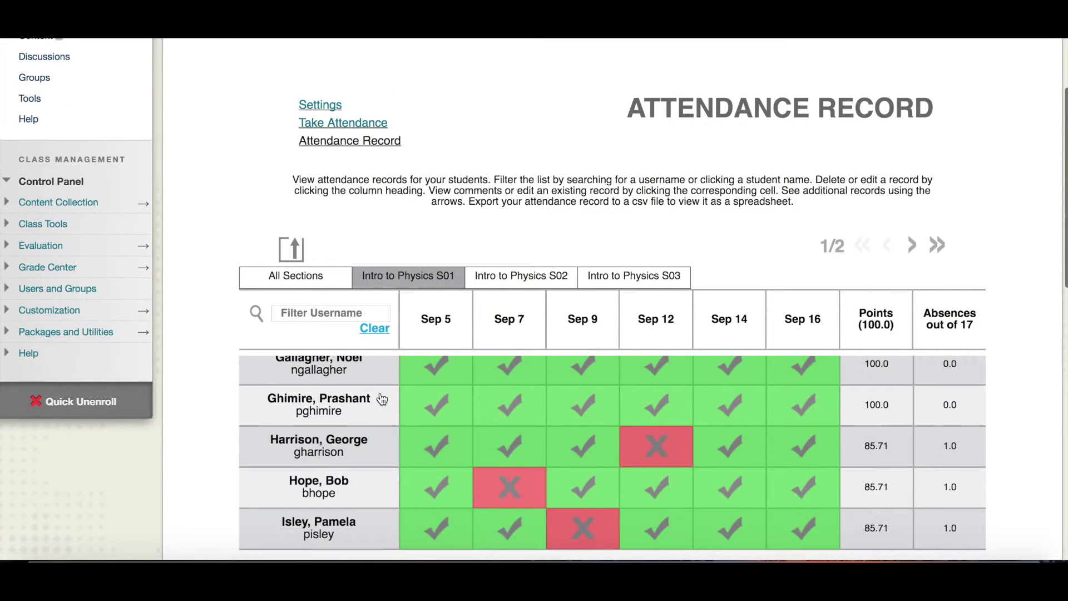
{"action": "scroll", "coordinate": [381, 399], "scroll_direction": "up", "scroll_amount": 2}
{"action": "scroll", "coordinate": [382, 399], "scroll_direction": "up", "scroll_amount": 2}
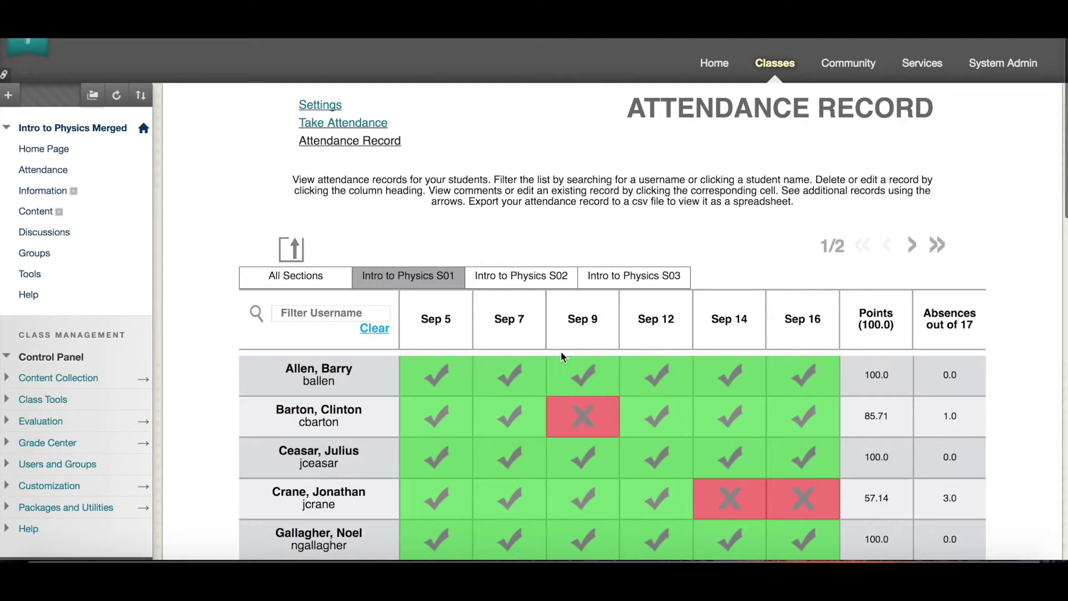
Step: Show the next page of the Intro to Physics S01 record and check the Sep 19 session
{"action": "left_click", "coordinate": [911, 245]}
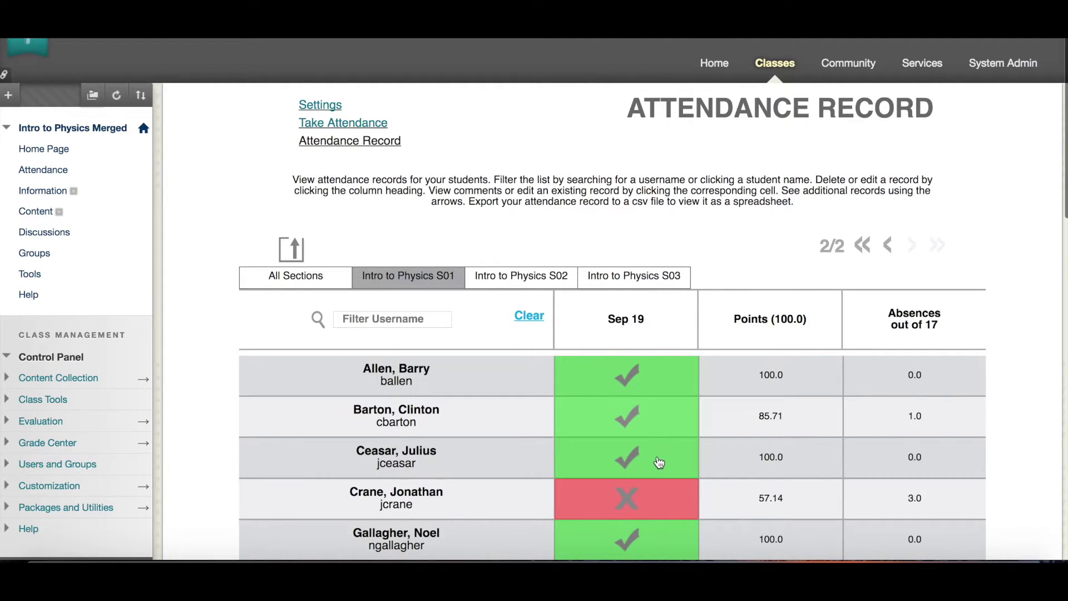
{"action": "scroll", "coordinate": [659, 463], "scroll_direction": "down", "scroll_amount": 3}
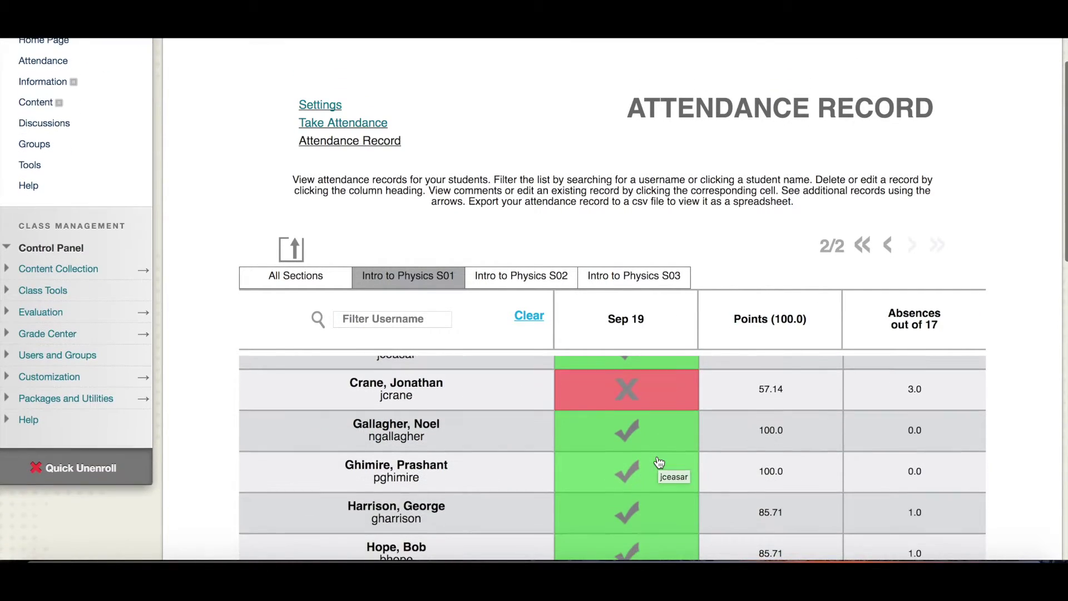
{"action": "scroll", "coordinate": [659, 463], "scroll_direction": "down", "scroll_amount": 2}
{"action": "scroll", "coordinate": [659, 463], "scroll_direction": "up", "scroll_amount": 5}
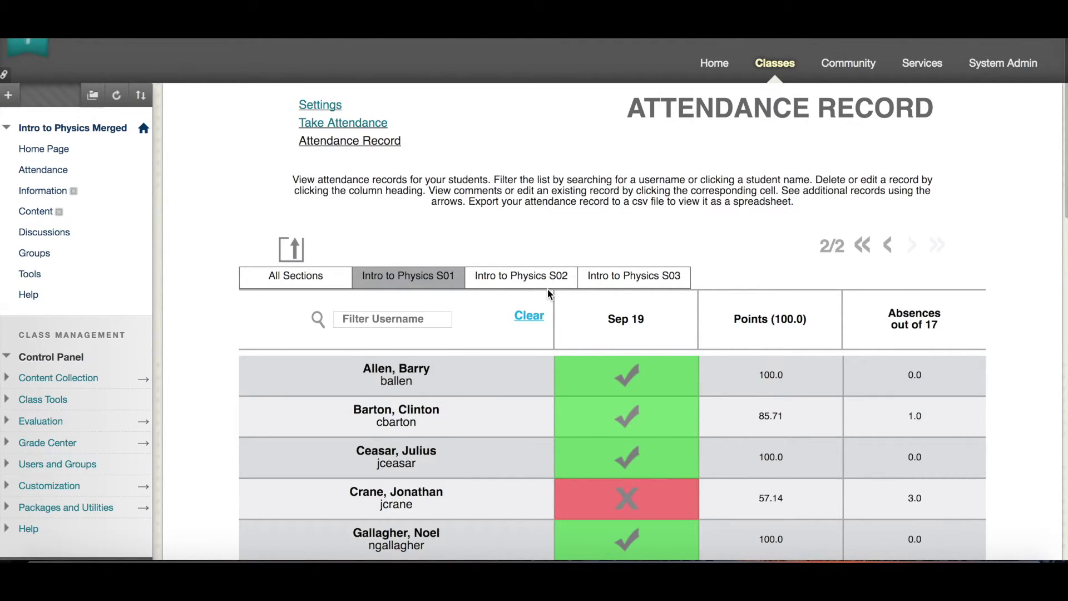
Step: Switch the attendance record to Intro to Physics S02 and review its students' entries
{"action": "left_click", "coordinate": [534, 281]}
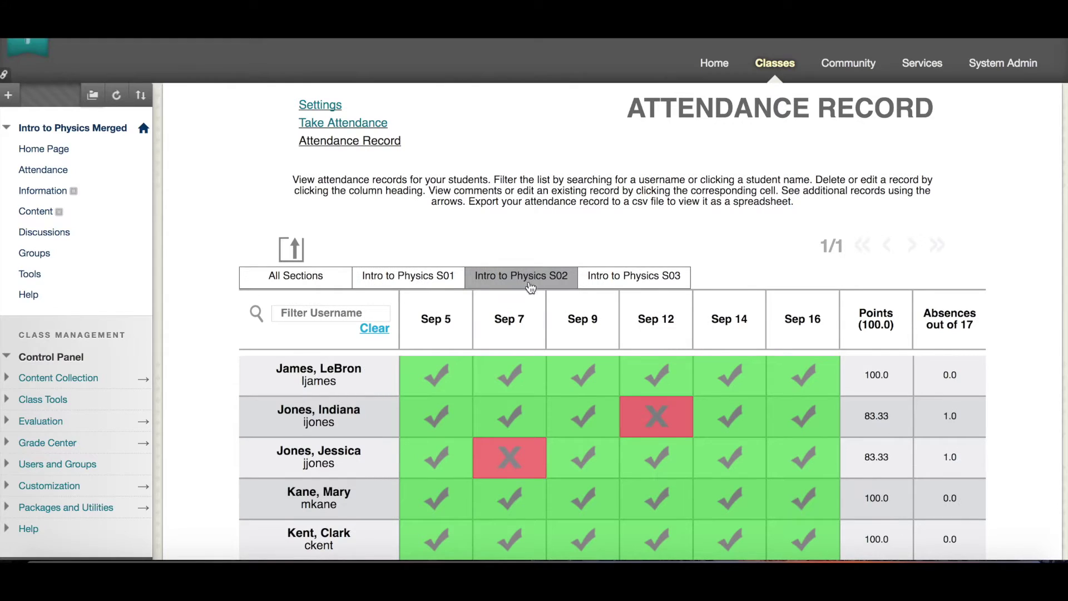
{"action": "scroll", "coordinate": [530, 451], "scroll_direction": "down", "scroll_amount": 1}
{"action": "scroll", "coordinate": [529, 452], "scroll_direction": "down", "scroll_amount": 2}
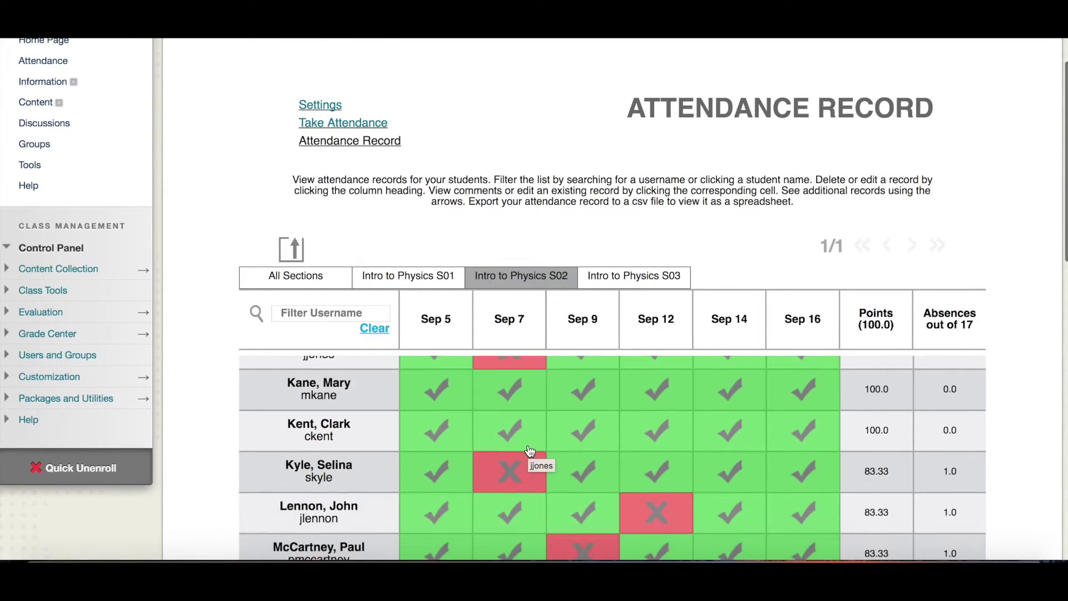
{"action": "scroll", "coordinate": [529, 462], "scroll_direction": "up", "scroll_amount": 5}
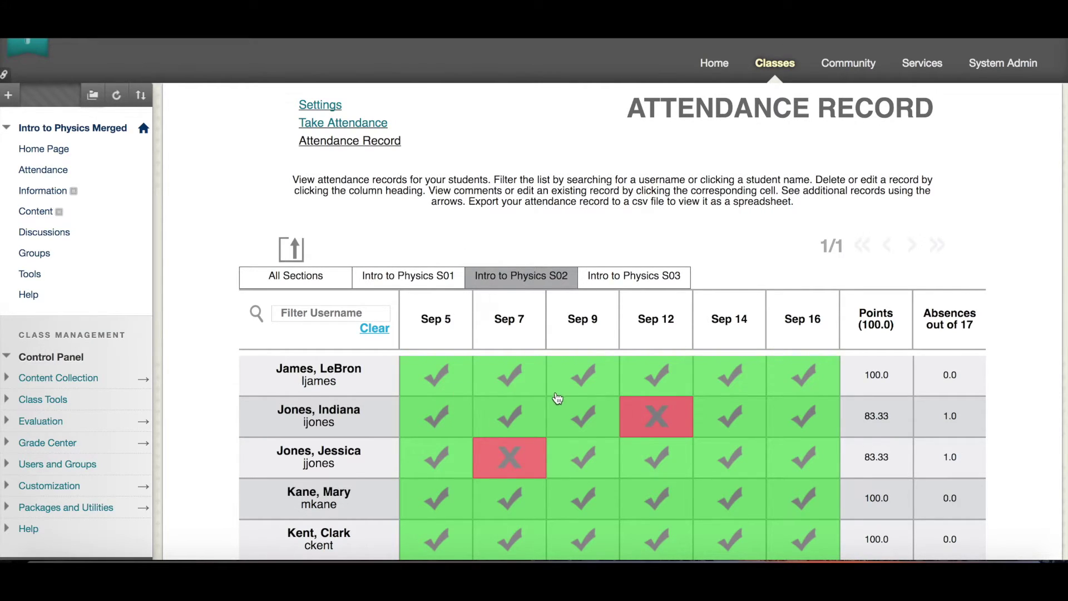
{"action": "scroll", "coordinate": [526, 439], "scroll_direction": "down", "scroll_amount": 3}
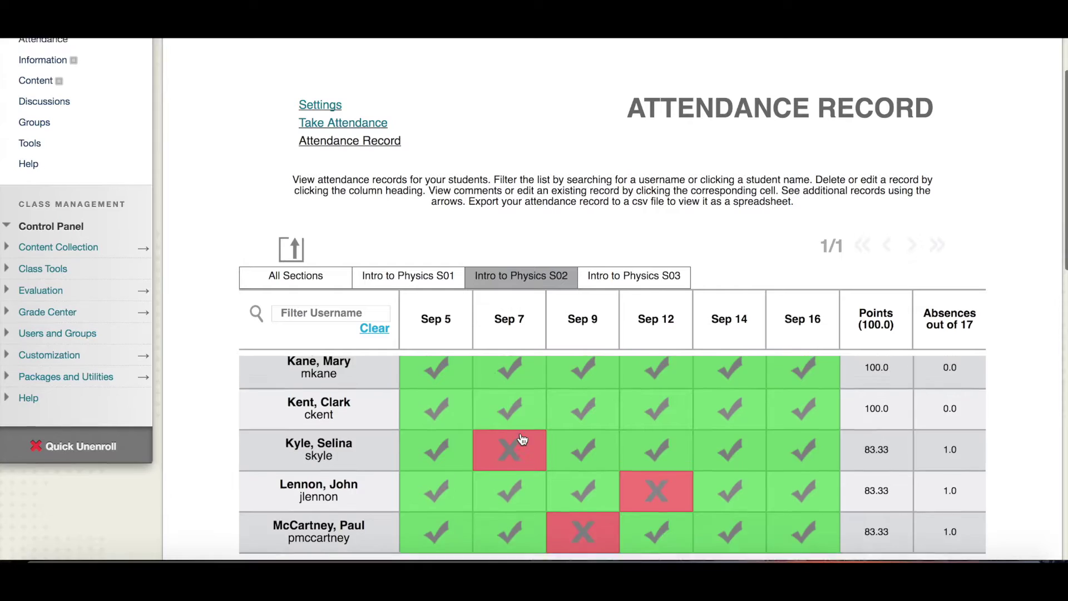
{"action": "scroll", "coordinate": [522, 439], "scroll_direction": "up", "scroll_amount": 3}
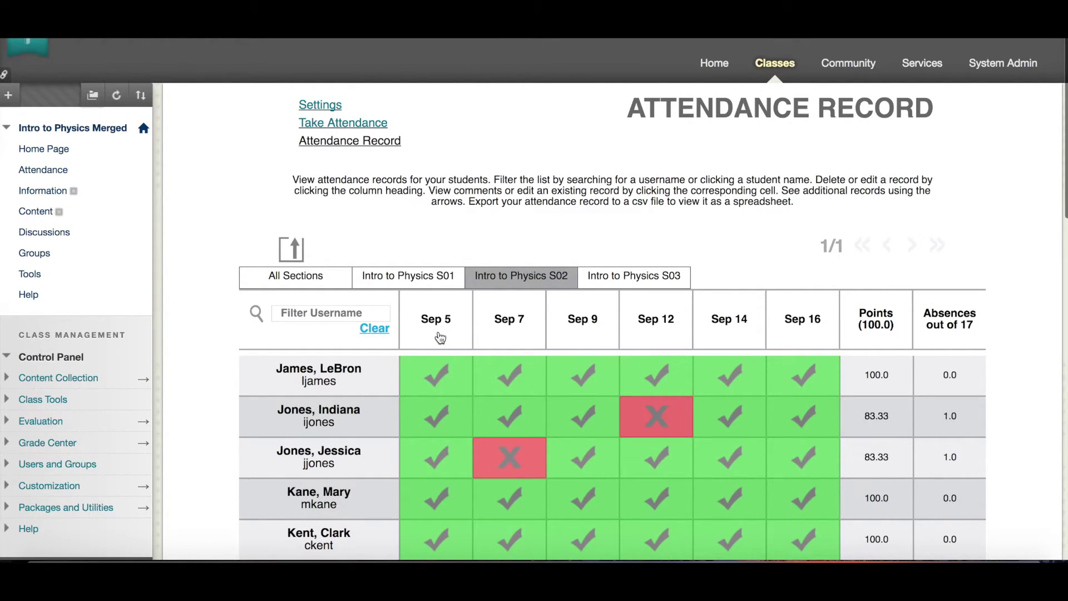
Step: Return the attendance record to Intro to Physics S01 and check its session dates
{"action": "left_click", "coordinate": [437, 278]}
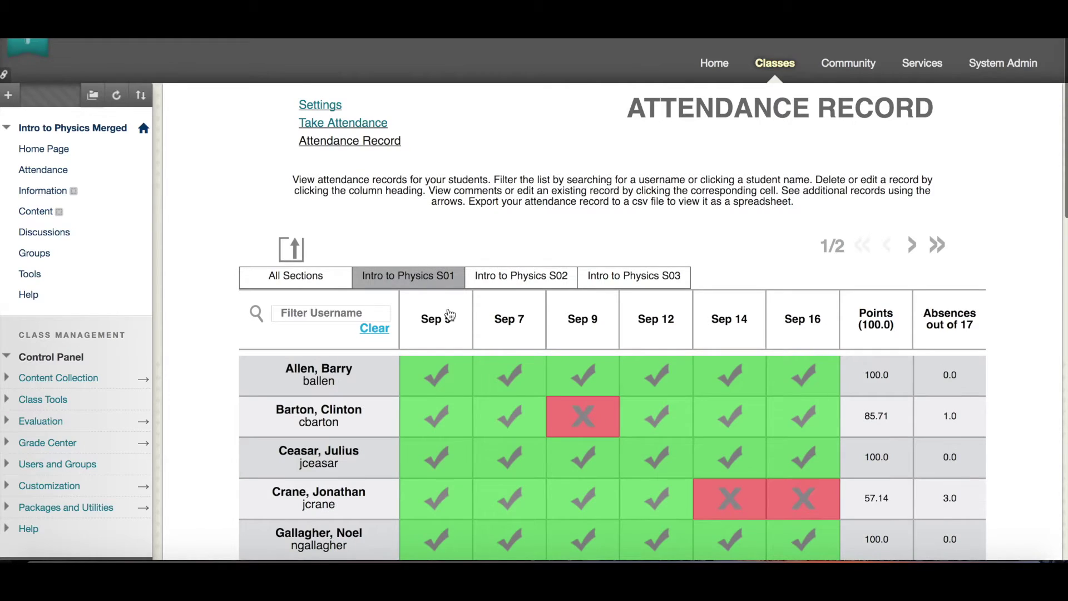
{"action": "scroll", "coordinate": [441, 410], "scroll_direction": "down", "scroll_amount": 2}
{"action": "scroll", "coordinate": [441, 410], "scroll_direction": "up", "scroll_amount": 2}
Step: Compare the attendance record for All Sections with the one for Intro to Physics S01
{"action": "left_click", "coordinate": [338, 282]}
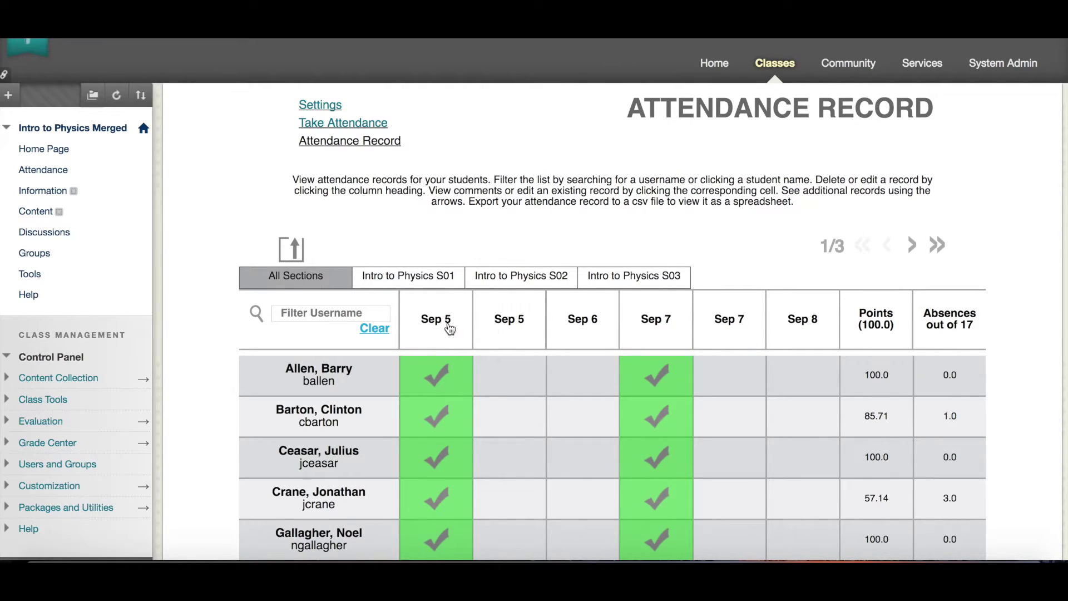
{"action": "scroll", "coordinate": [496, 448], "scroll_direction": "down", "scroll_amount": 10}
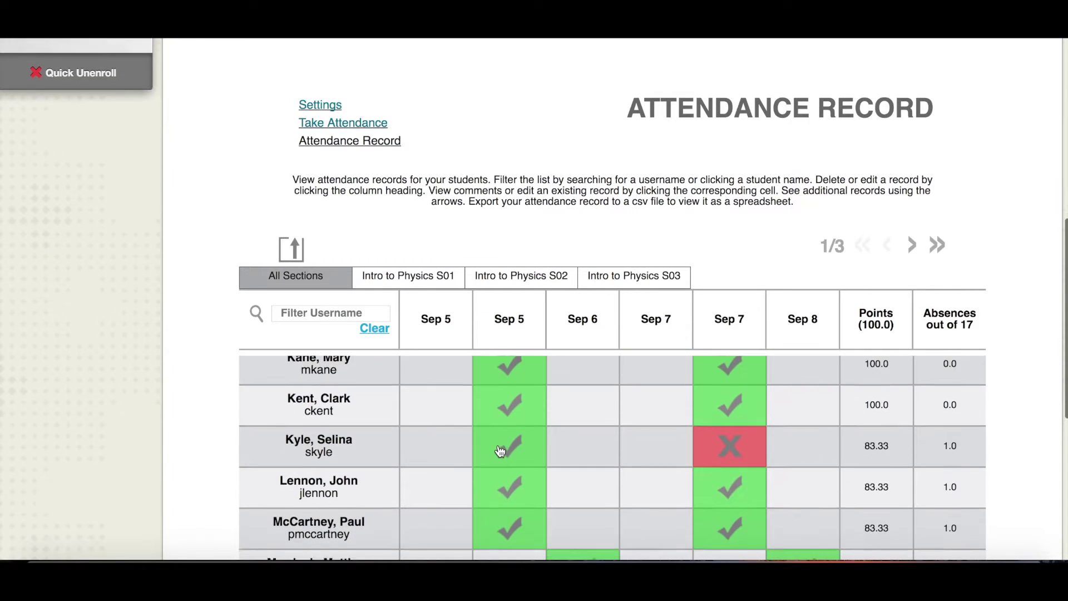
{"action": "scroll", "coordinate": [500, 451], "scroll_direction": "up", "scroll_amount": 10}
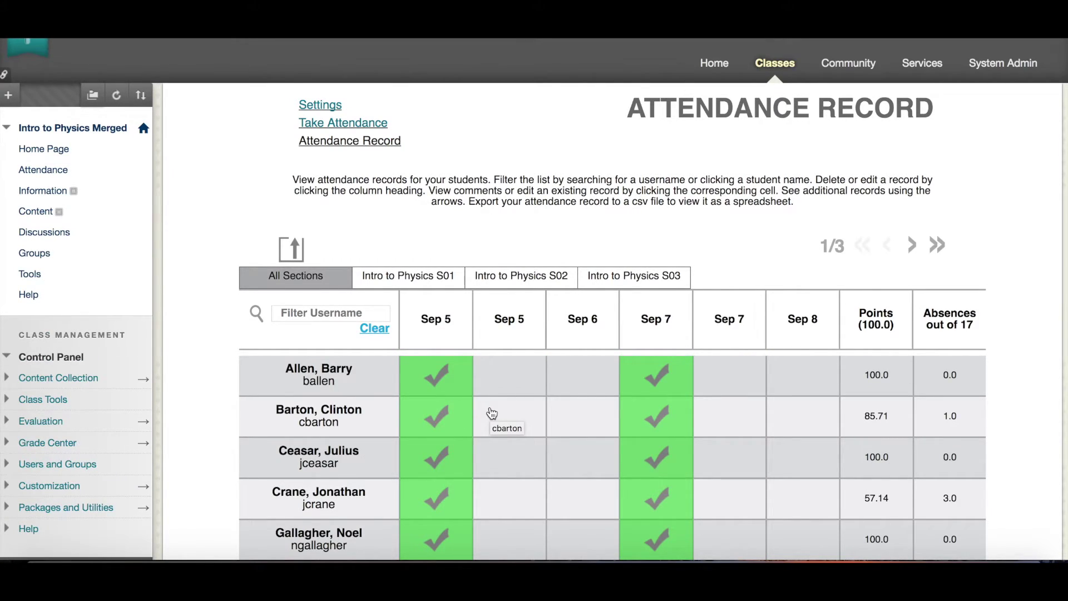
{"action": "left_click", "coordinate": [429, 283]}
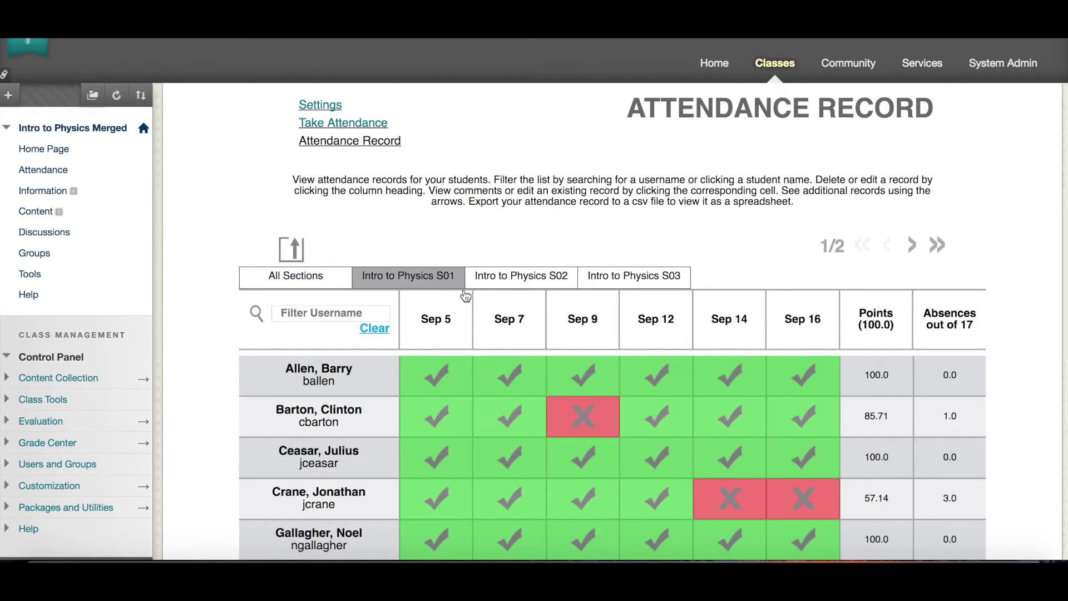
{"action": "scroll", "coordinate": [869, 456], "scroll_direction": "down", "scroll_amount": 3}
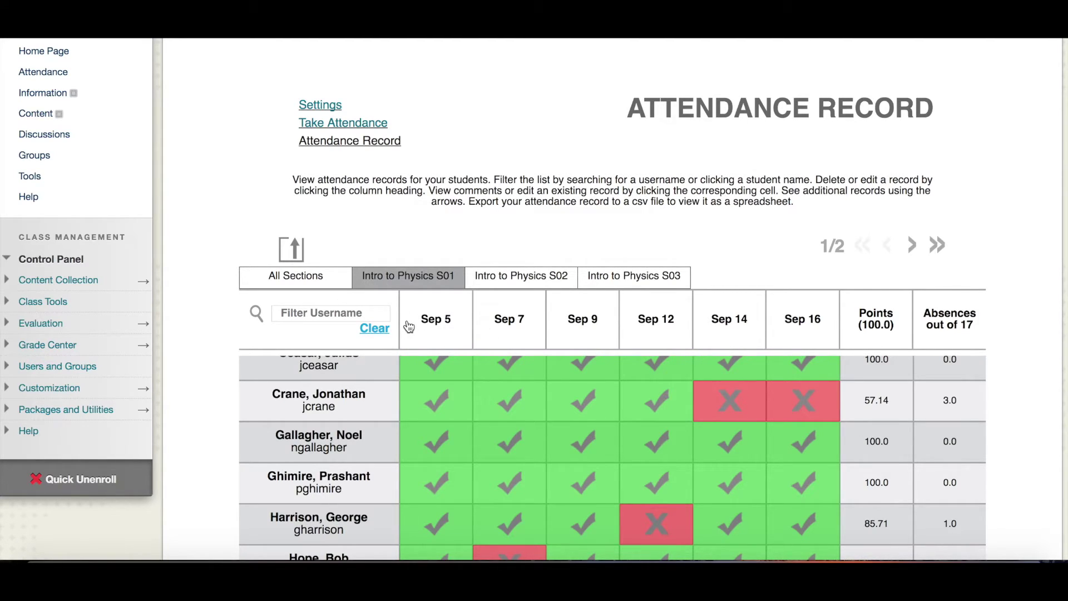
Step: Switch the attendance record to Intro to Physics S03 and look over its students' entries
{"action": "left_click", "coordinate": [604, 278]}
{"action": "scroll", "coordinate": [585, 419], "scroll_direction": "up", "scroll_amount": 5}
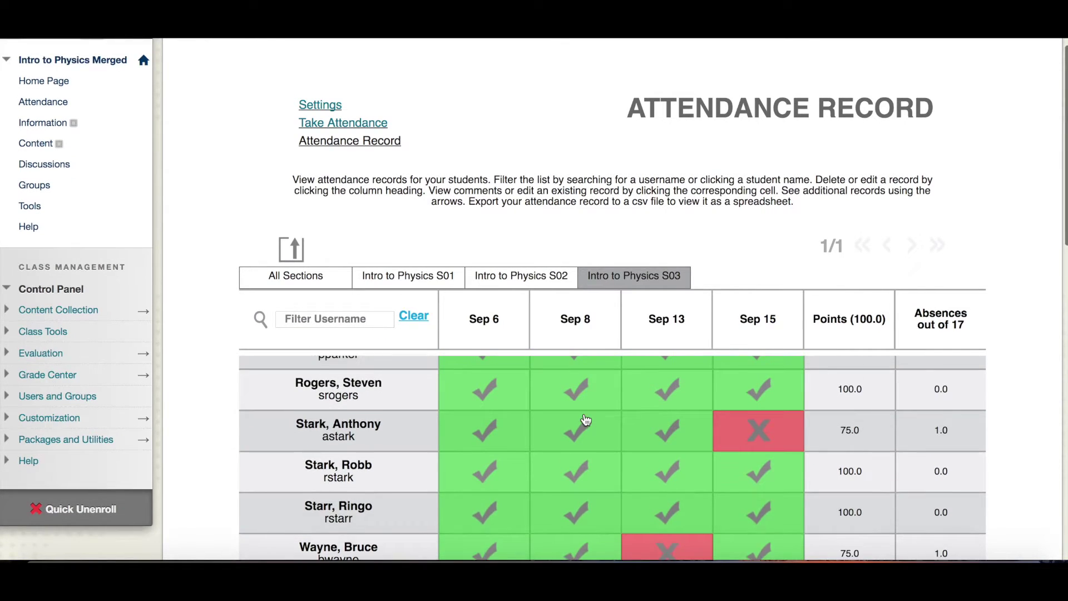
{"action": "scroll", "coordinate": [585, 419], "scroll_direction": "up", "scroll_amount": 1}
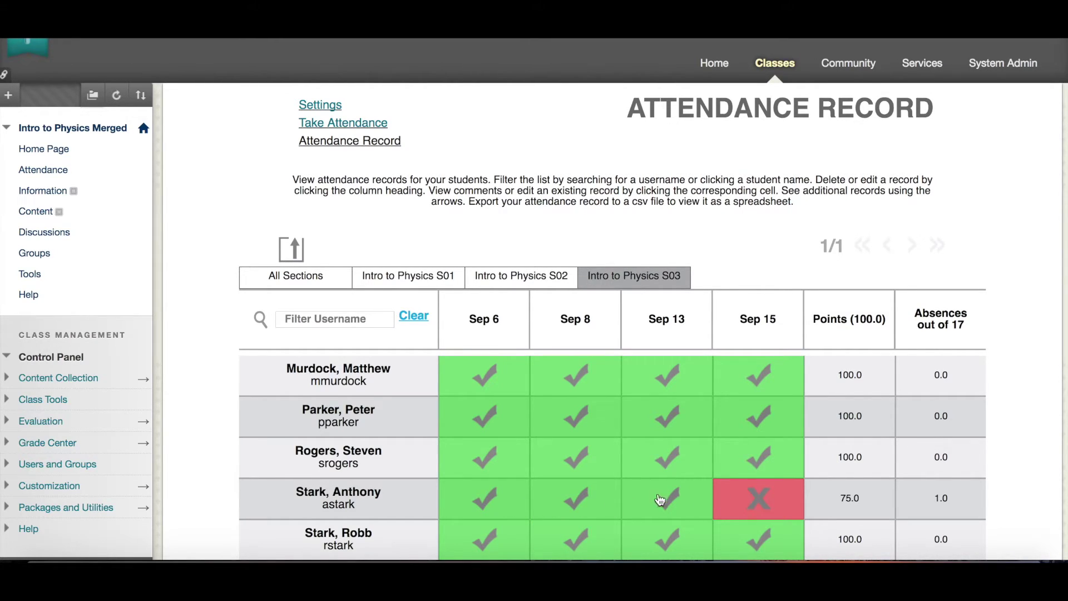
Step: Review the remaining students in the Intro to Physics S03 attendance record and switch the record back to All Sections
{"action": "scroll", "coordinate": [858, 495], "scroll_direction": "down", "scroll_amount": 5}
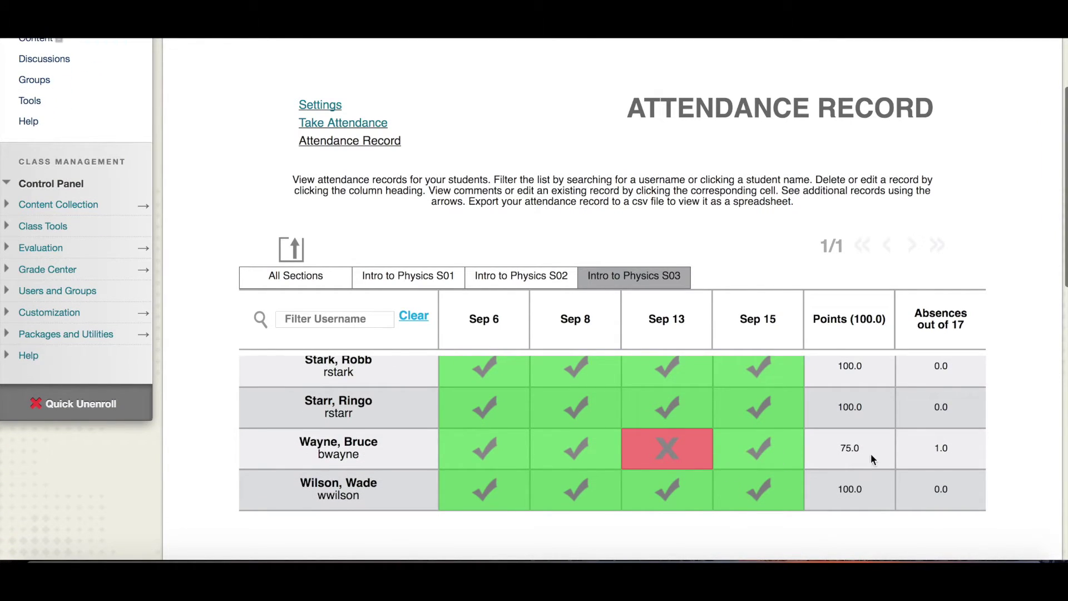
{"action": "scroll", "coordinate": [869, 453], "scroll_direction": "up", "scroll_amount": 1}
{"action": "scroll", "coordinate": [870, 452], "scroll_direction": "up", "scroll_amount": 2}
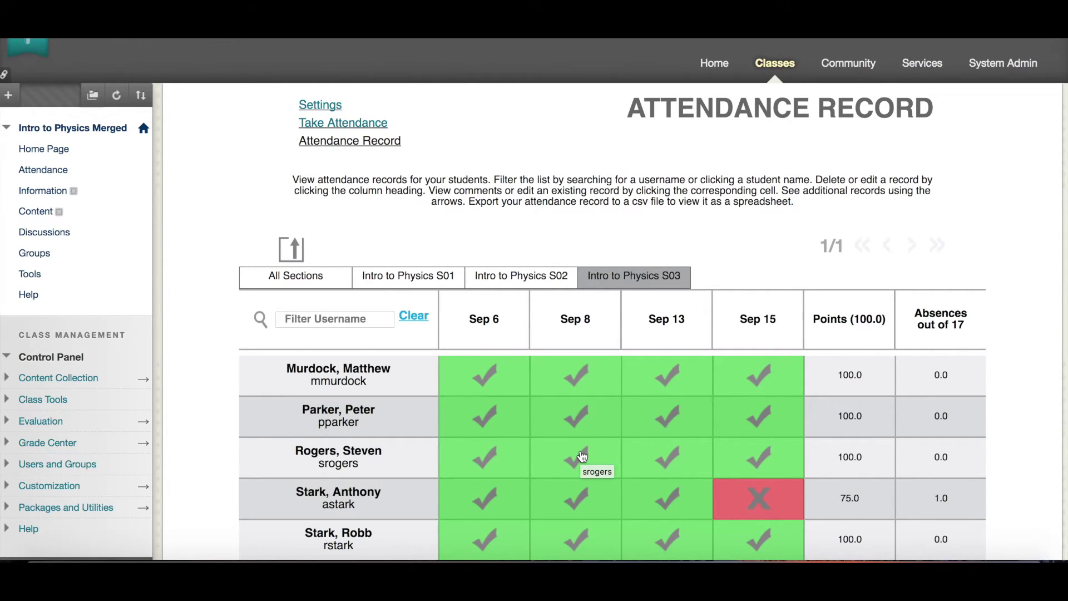
{"action": "left_click", "coordinate": [356, 284]}
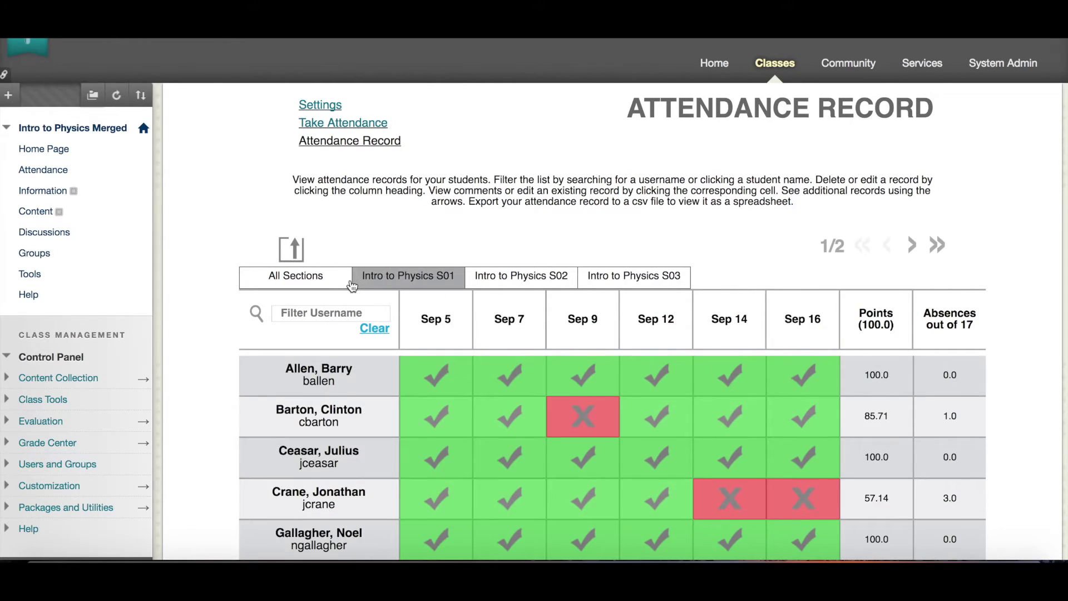
{"action": "left_click", "coordinate": [348, 285]}
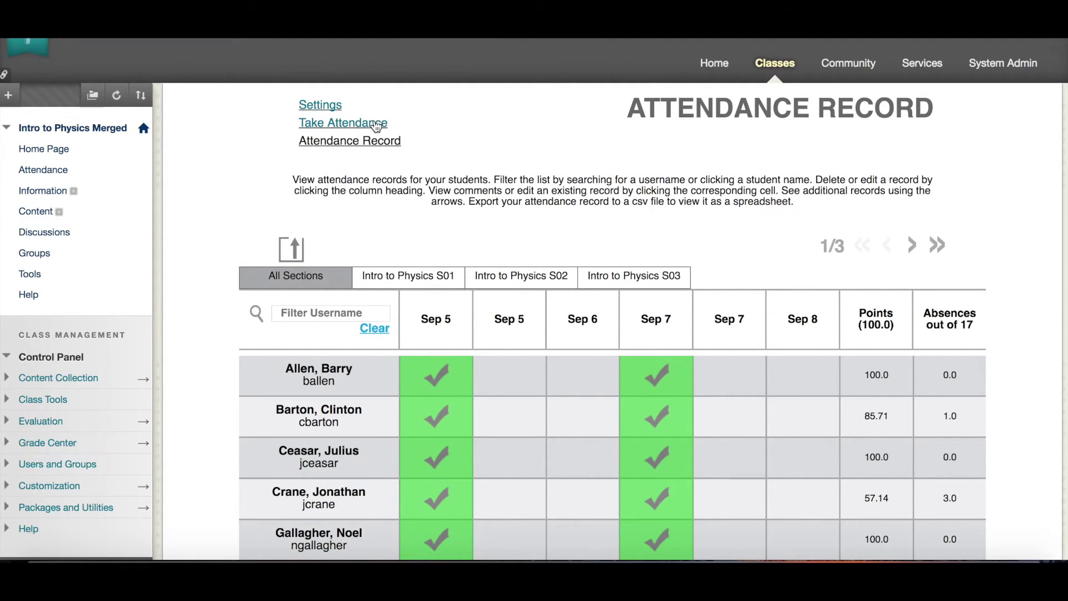
Step: In the attendance settings, try the Single List and By Course Groups student groupings, ending on By Course Section
{"action": "left_click", "coordinate": [328, 111]}
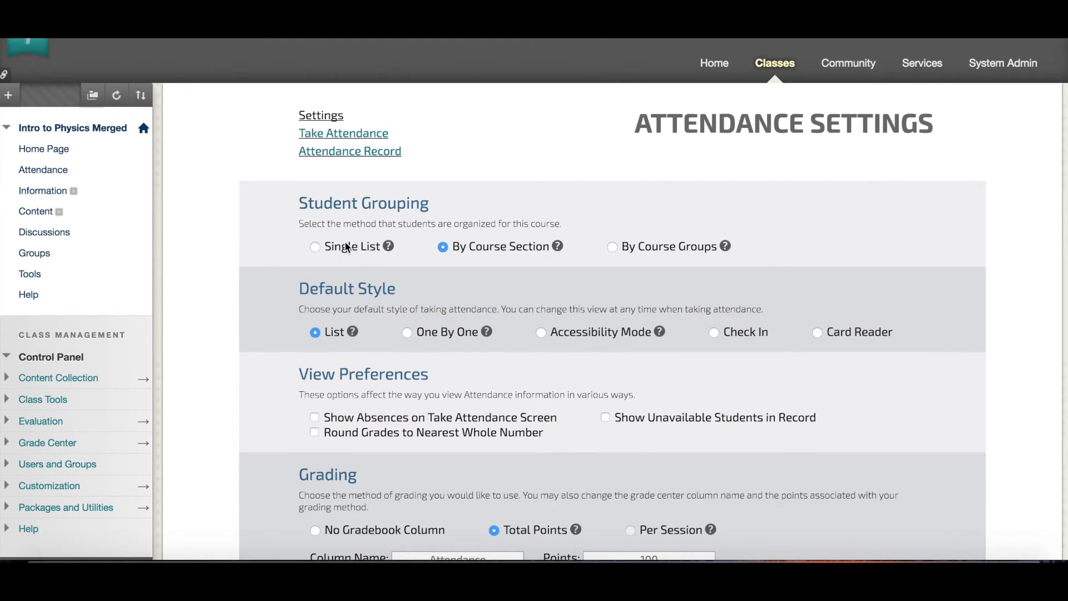
{"action": "left_click", "coordinate": [315, 247]}
{"action": "left_click", "coordinate": [442, 246]}
{"action": "left_click", "coordinate": [612, 247]}
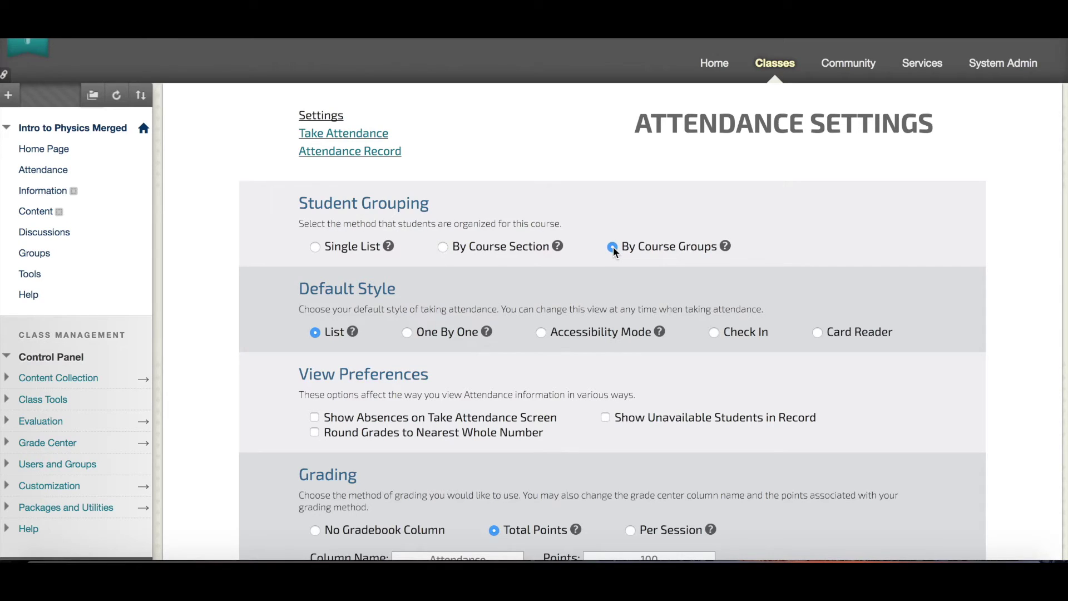
{"action": "left_click", "coordinate": [442, 246]}
{"action": "scroll", "coordinate": [494, 183], "scroll_direction": "down", "scroll_amount": 3}
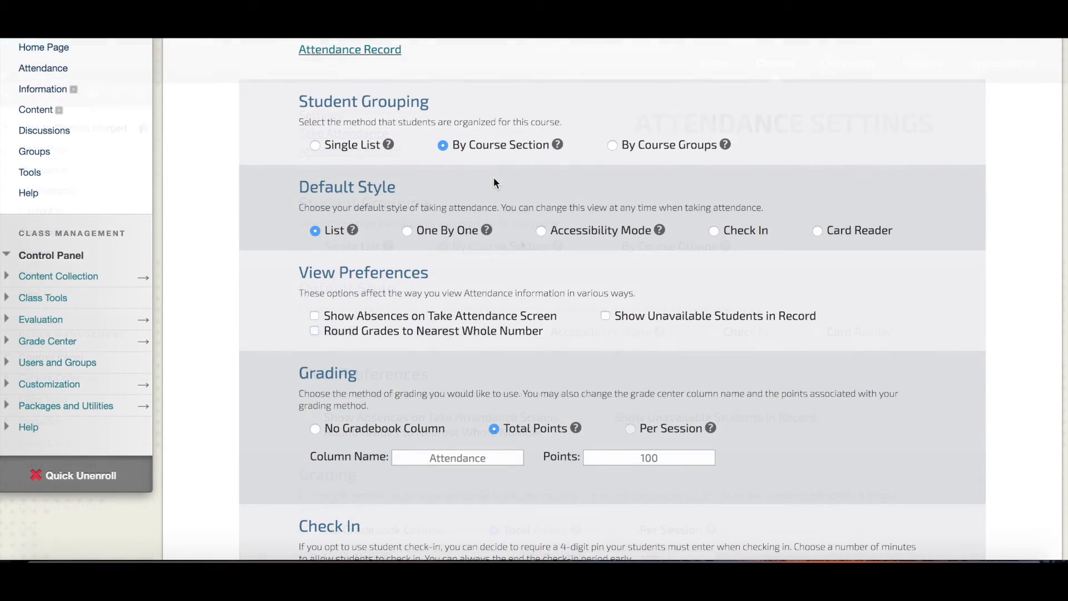
{"action": "scroll", "coordinate": [494, 183], "scroll_direction": "up", "scroll_amount": 2}
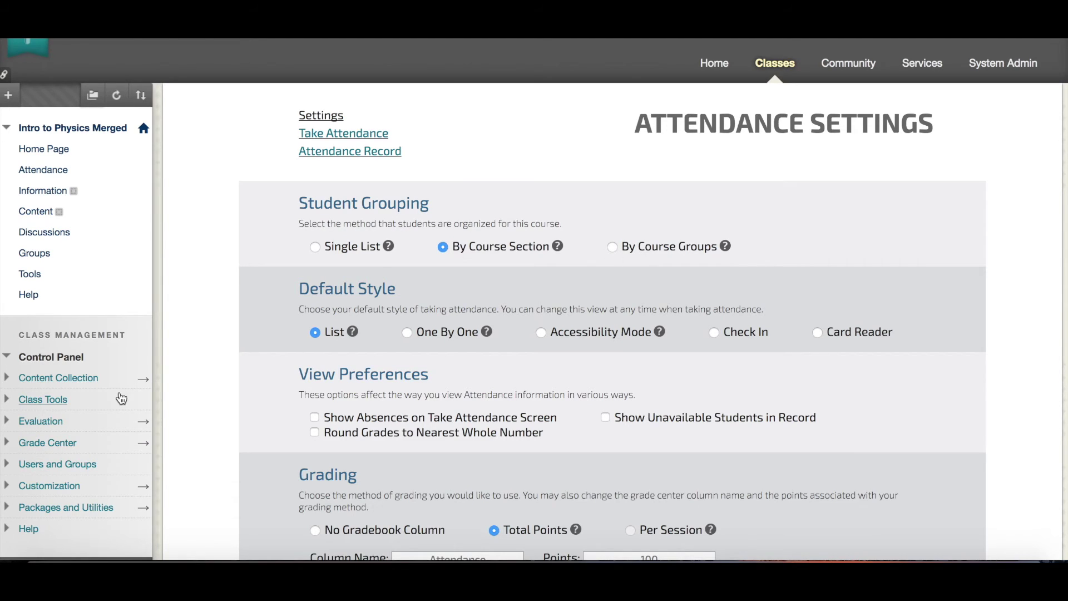
Step: Open the list of groups set up in the Intro to Physics Merged course
{"action": "left_click", "coordinate": [66, 466]}
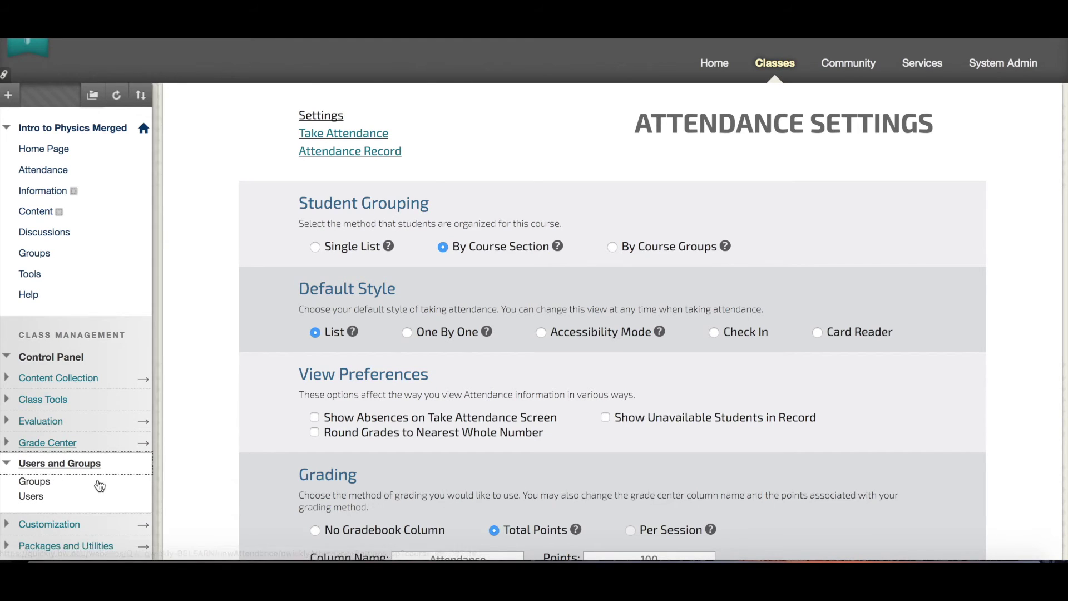
{"action": "left_click", "coordinate": [42, 488]}
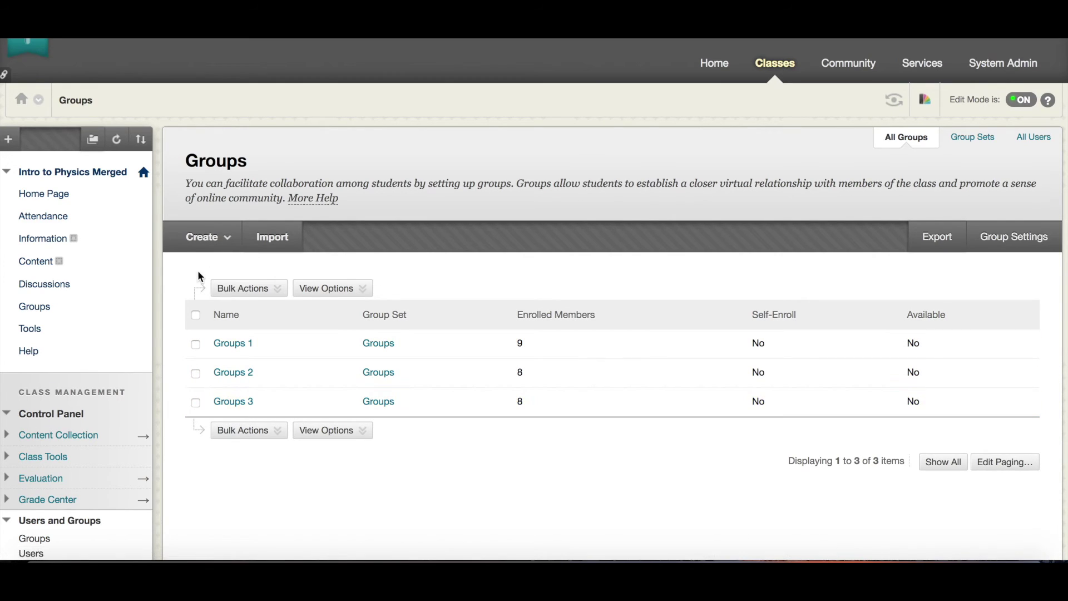
Step: Set the attendance Student Grouping to By Course Groups and save the settings
{"action": "left_click", "coordinate": [65, 217]}
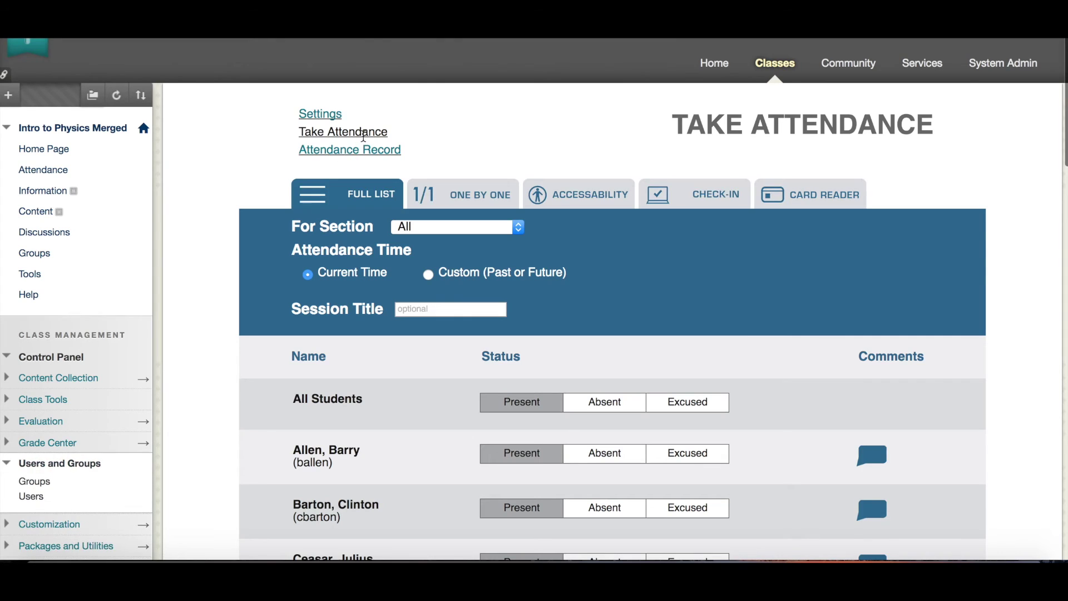
{"action": "left_click", "coordinate": [330, 121]}
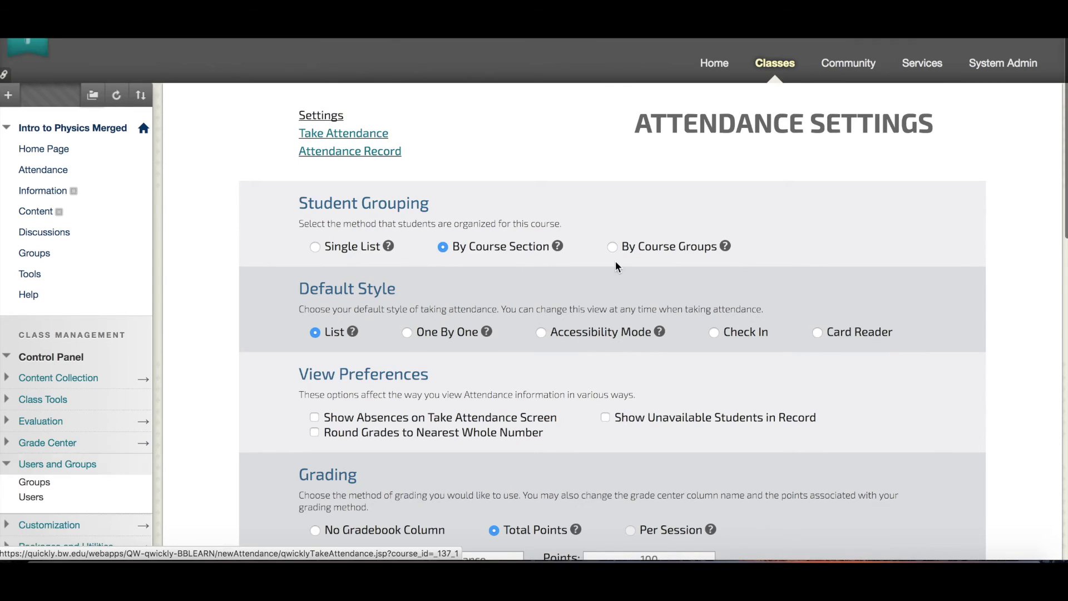
{"action": "left_click", "coordinate": [612, 247]}
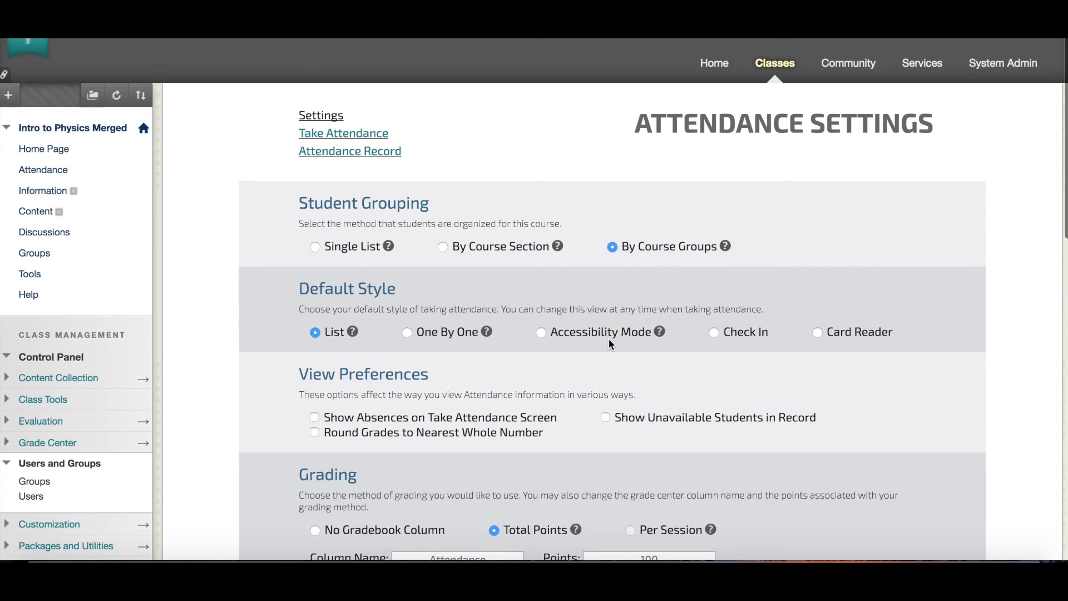
{"action": "scroll", "coordinate": [608, 338], "scroll_direction": "down", "scroll_amount": 10}
{"action": "left_click", "coordinate": [903, 499]}
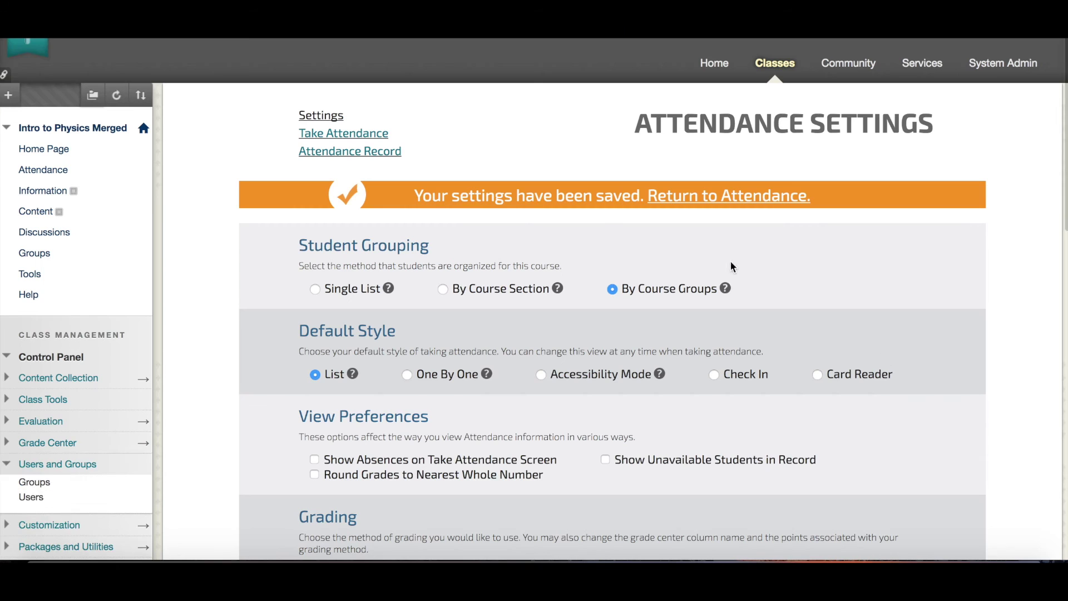
Step: Filter the Take Attendance list to Groups 2 and look over its students
{"action": "left_click", "coordinate": [381, 135]}
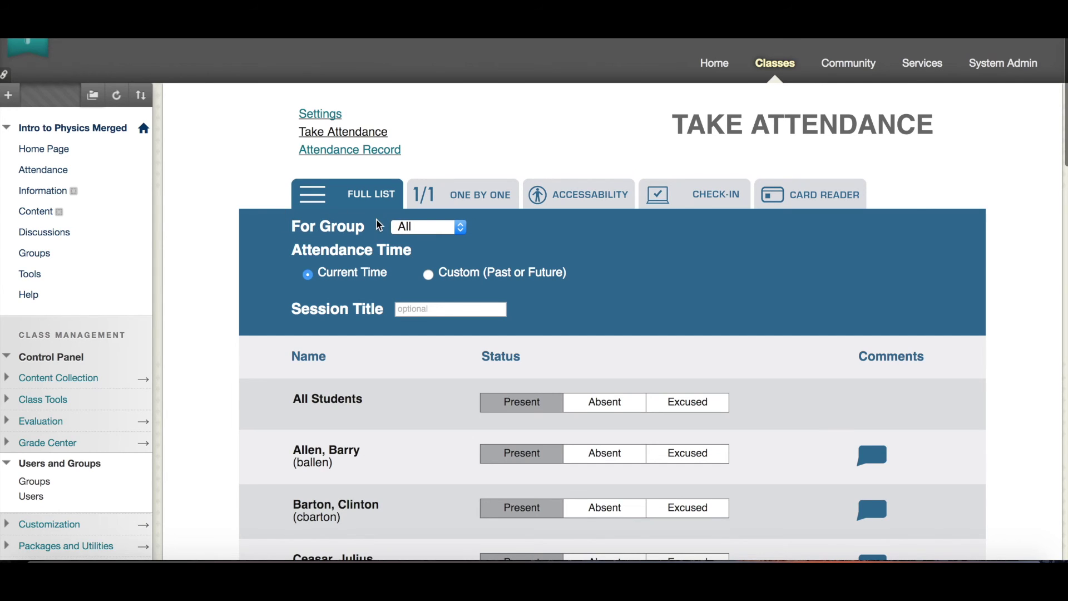
{"action": "left_click", "coordinate": [426, 228]}
{"action": "left_click", "coordinate": [439, 266]}
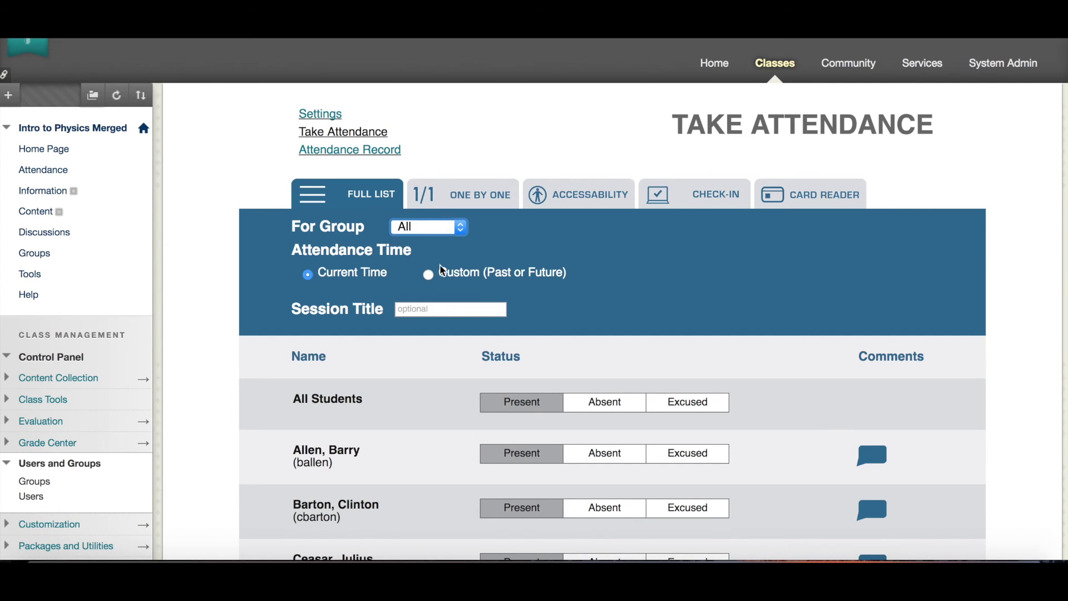
{"action": "scroll", "coordinate": [437, 406], "scroll_direction": "down", "scroll_amount": 5}
{"action": "scroll", "coordinate": [440, 408], "scroll_direction": "down", "scroll_amount": 5}
{"action": "scroll", "coordinate": [439, 408], "scroll_direction": "up", "scroll_amount": 8}
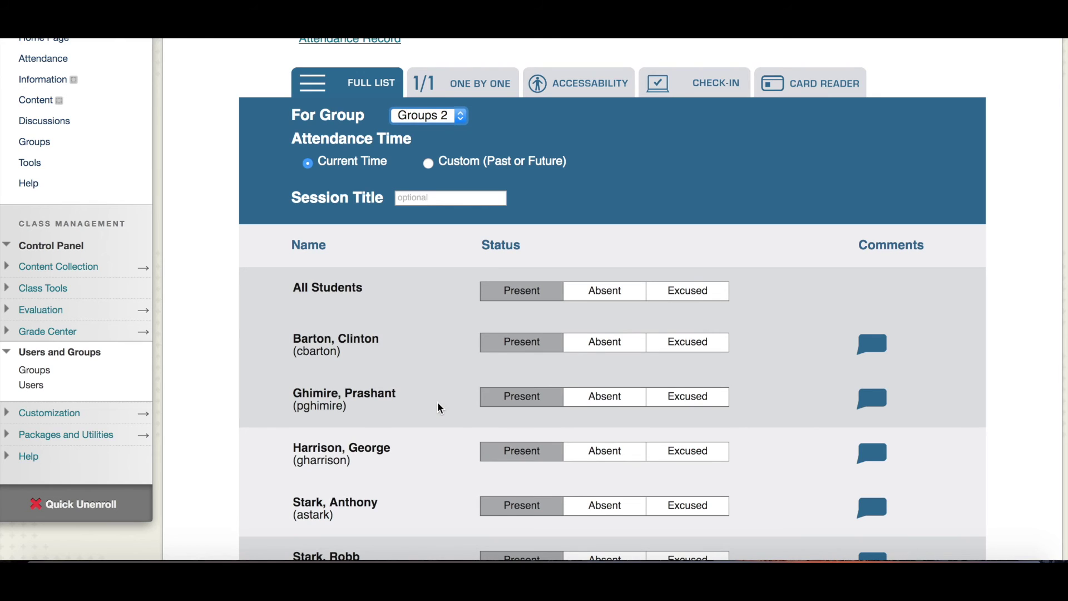
{"action": "scroll", "coordinate": [439, 408], "scroll_direction": "up", "scroll_amount": 3}
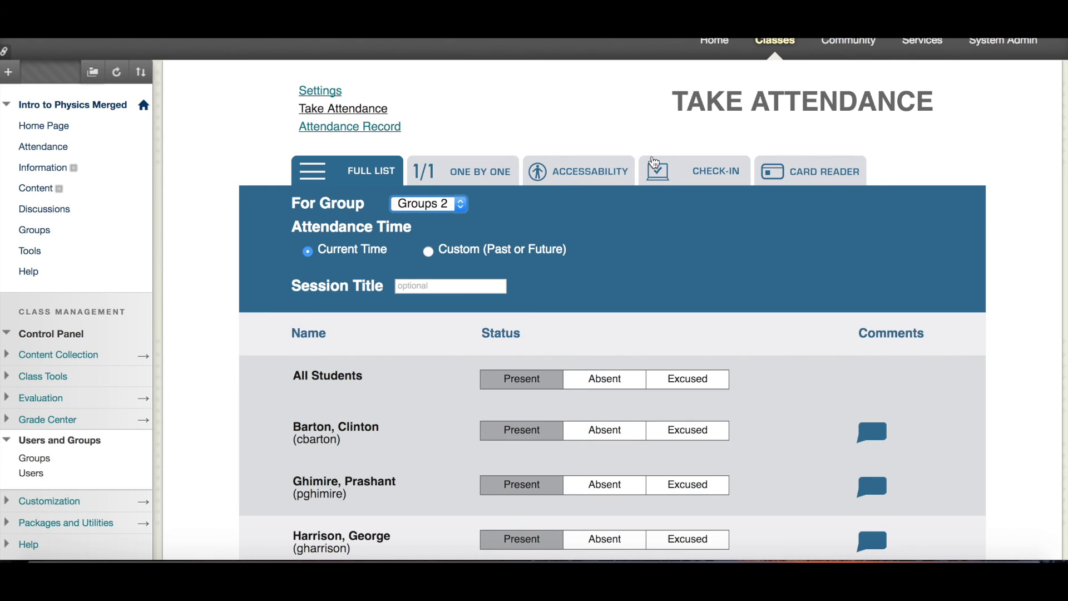
Step: Switch attendance taking for Groups 2 to the Card Reader mode
{"action": "left_click", "coordinate": [796, 176]}
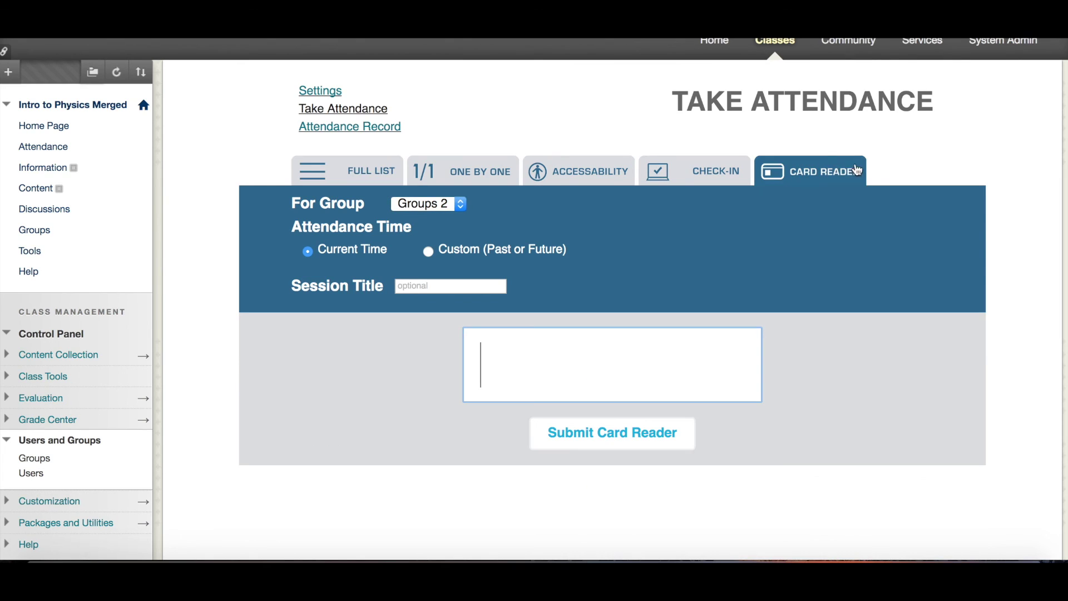